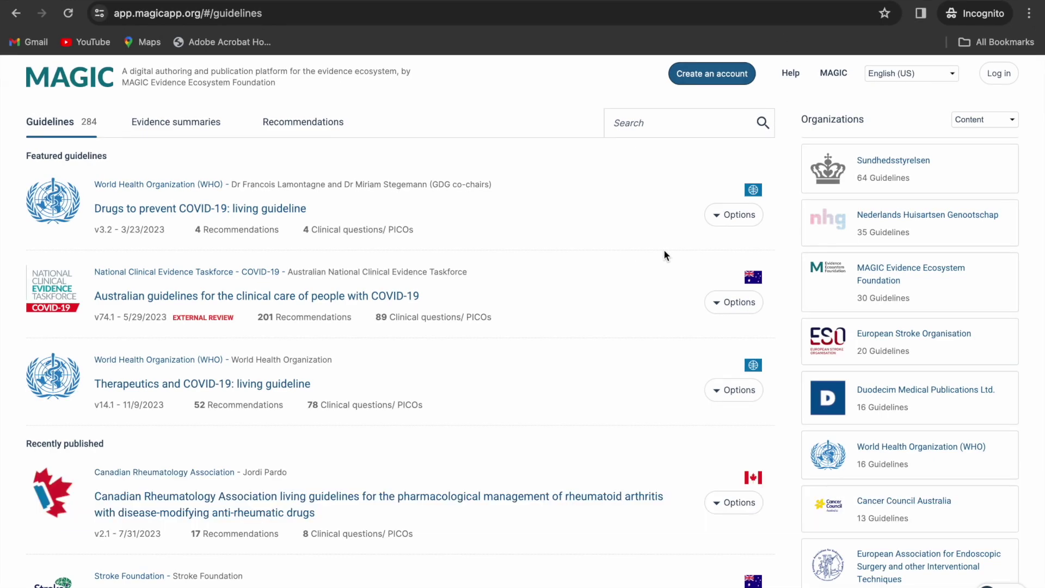
- Browse the signup form without creating an account, then go back and open the Log in page
click(715, 76)
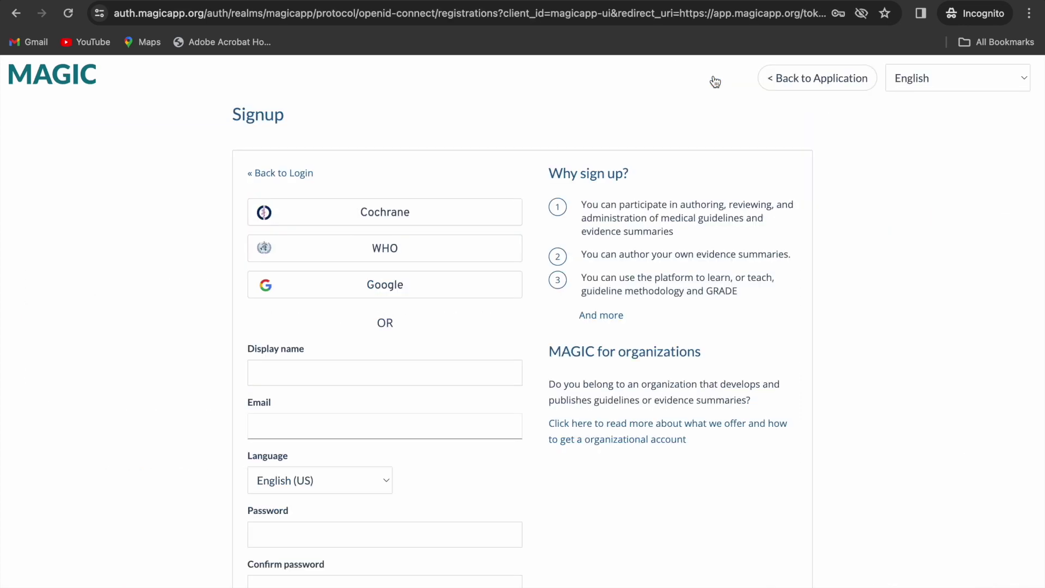
scroll(527, 333, down, 3)
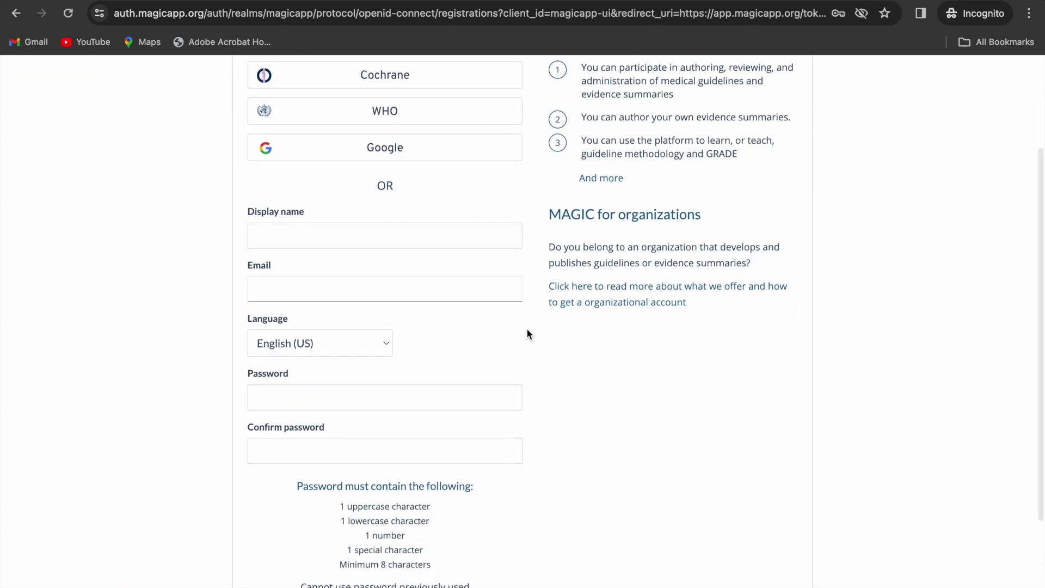
scroll(526, 333, down, 1)
click(270, 179)
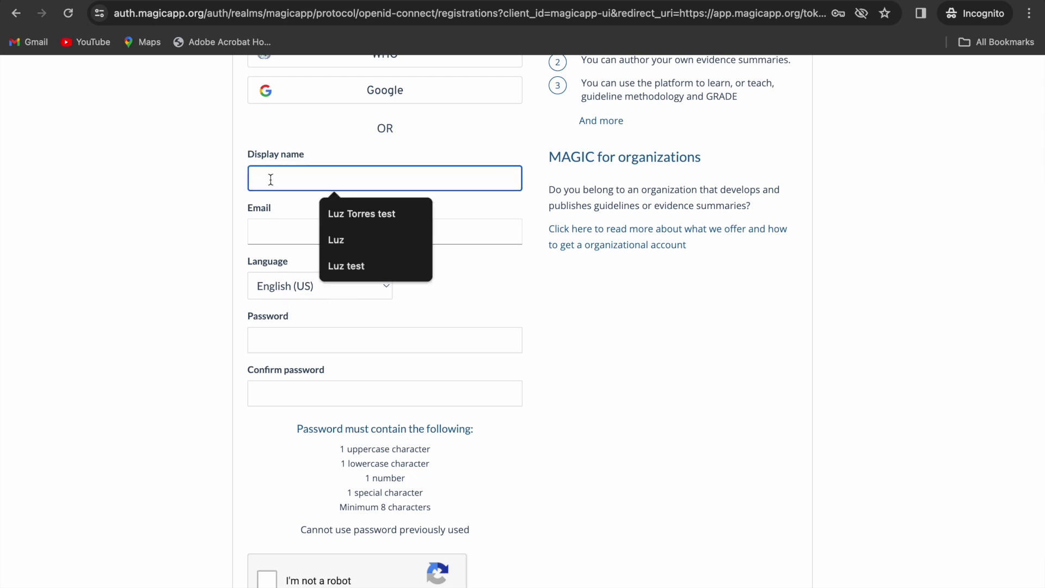
click(701, 380)
scroll(701, 380, down, 2)
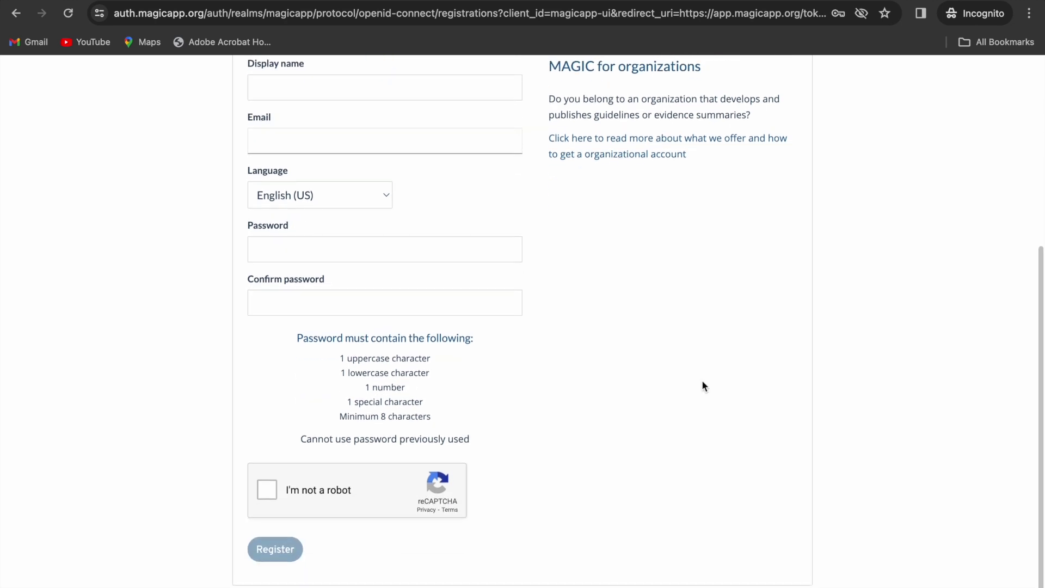
scroll(702, 381, up, 6)
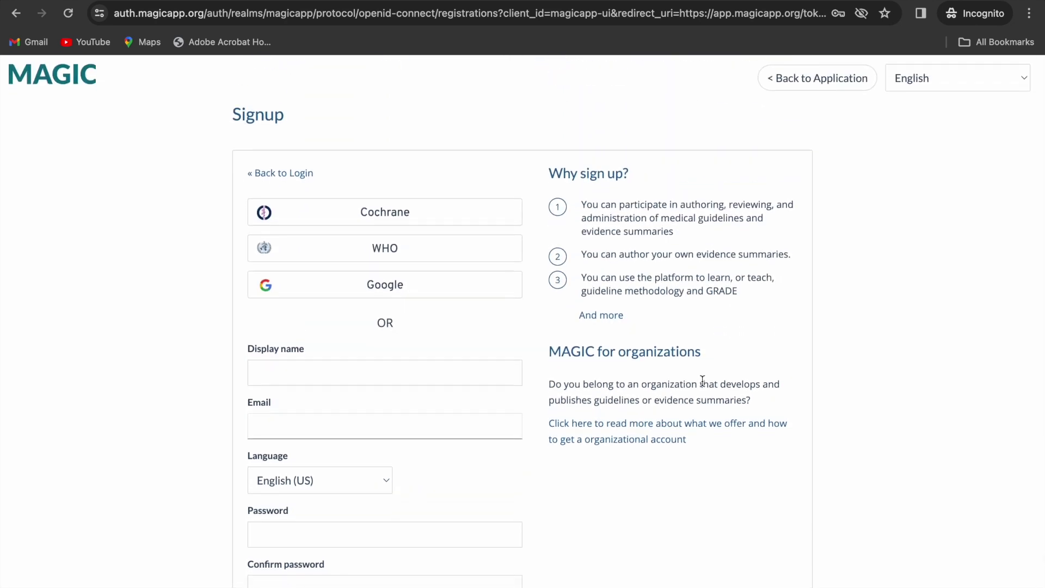
click(814, 77)
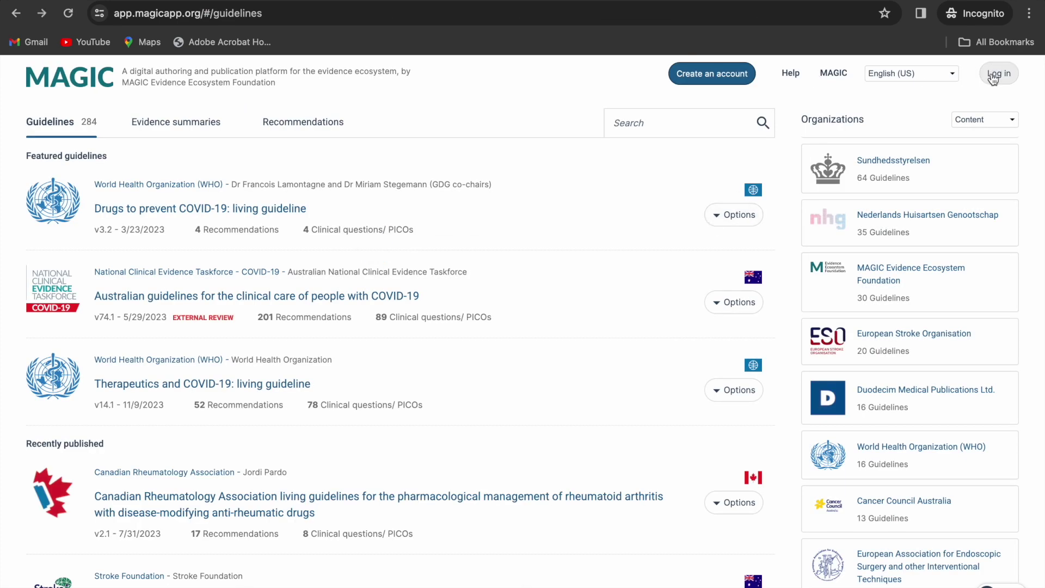
click(993, 78)
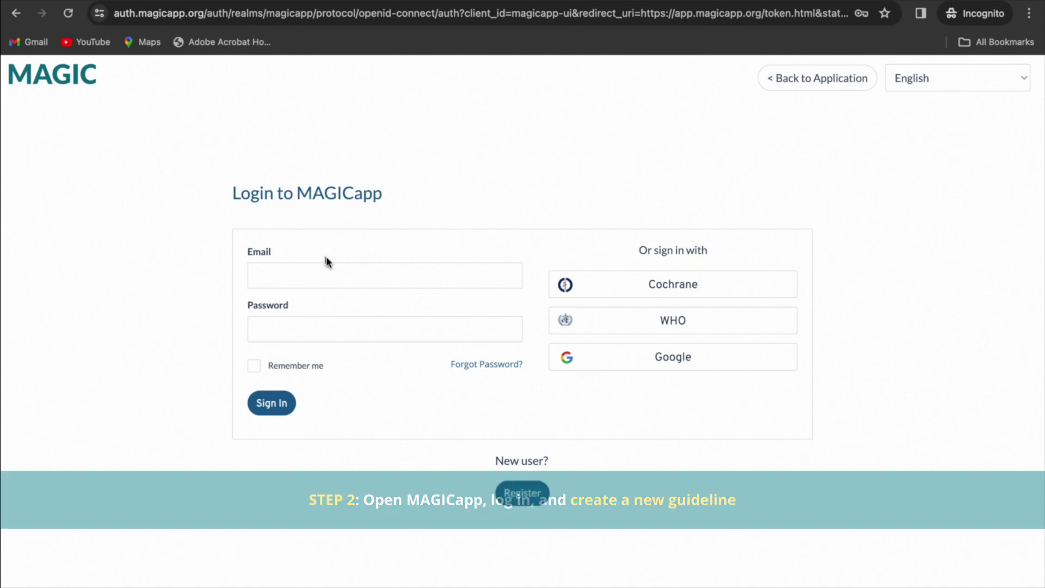
- Sign in and start a new guideline titled 'Free trial guideline' with short title 'Free trial'
click(263, 407)
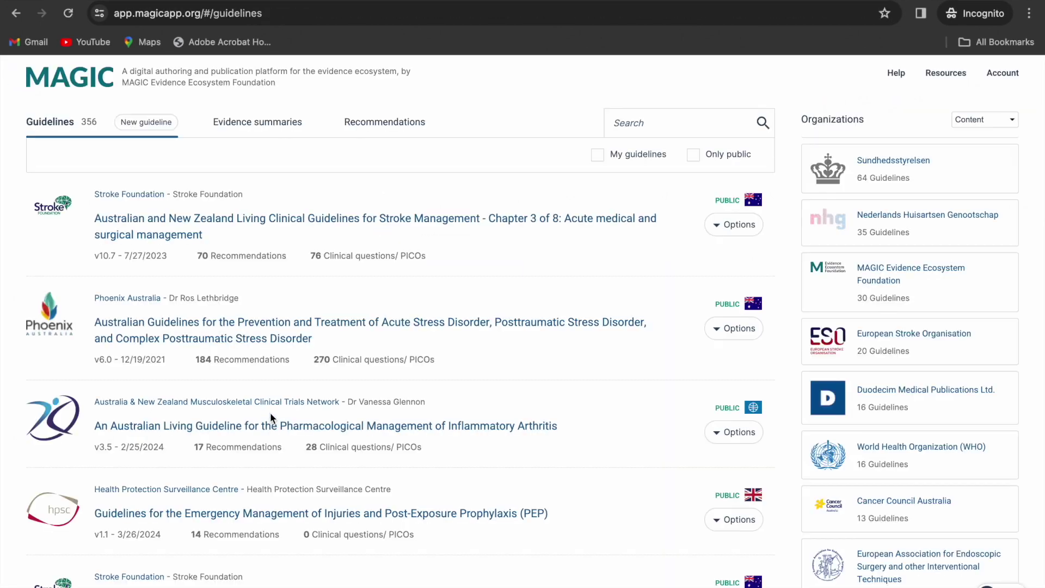
click(135, 127)
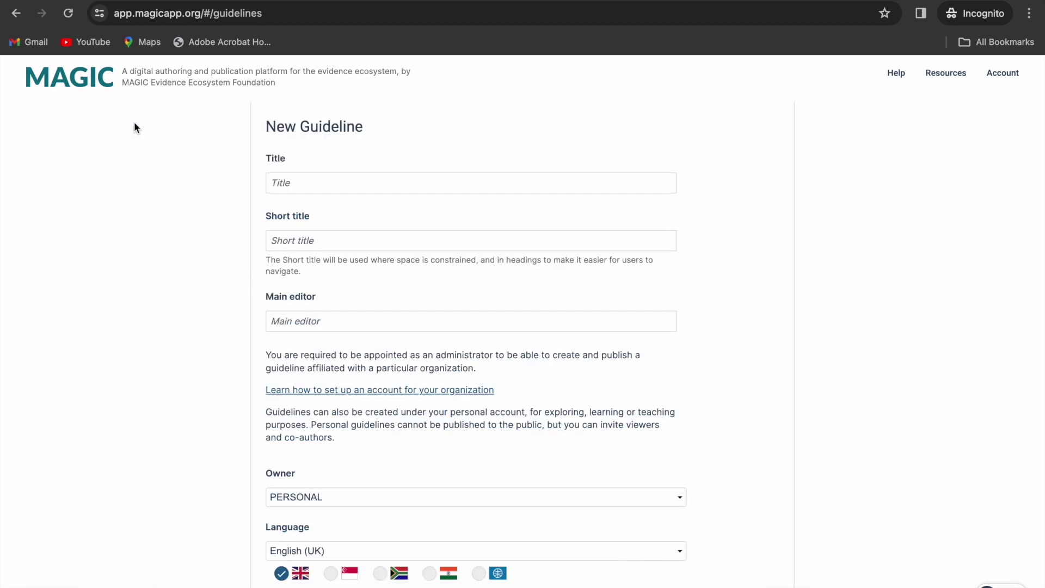
click(296, 174)
text(Free trial guideline)
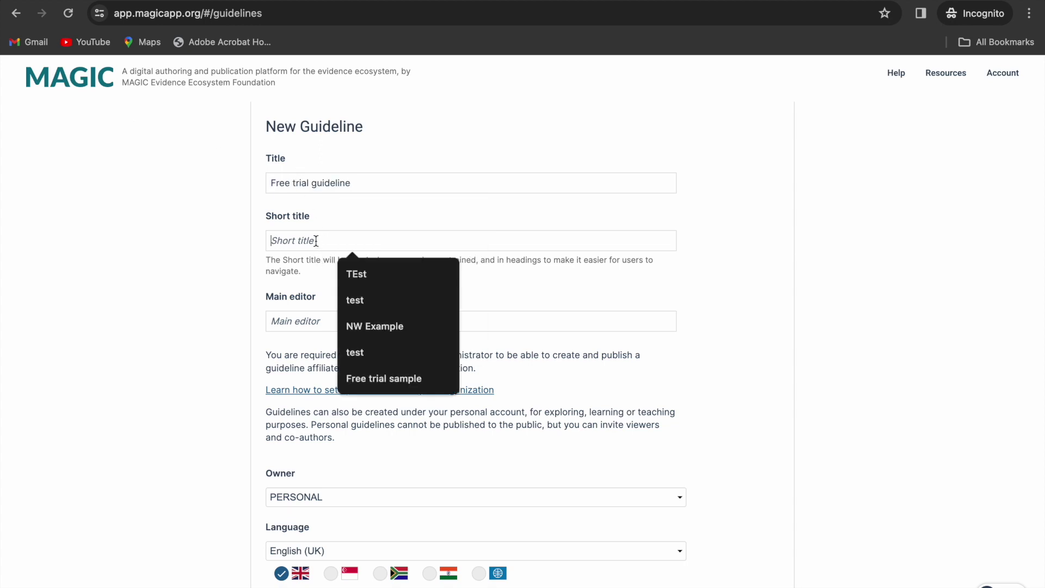
key(Tab)
text(Free trial)
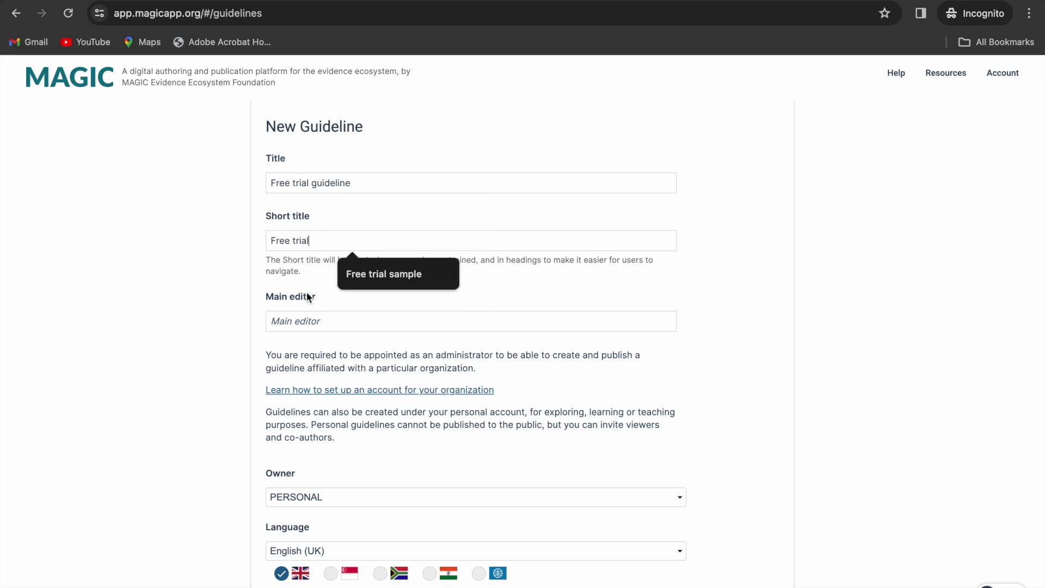
- Enter the main editor's name, set the owner to MAGICapp Tutorials, and save the guideline
click(293, 323)
text(Luz)
click(184, 373)
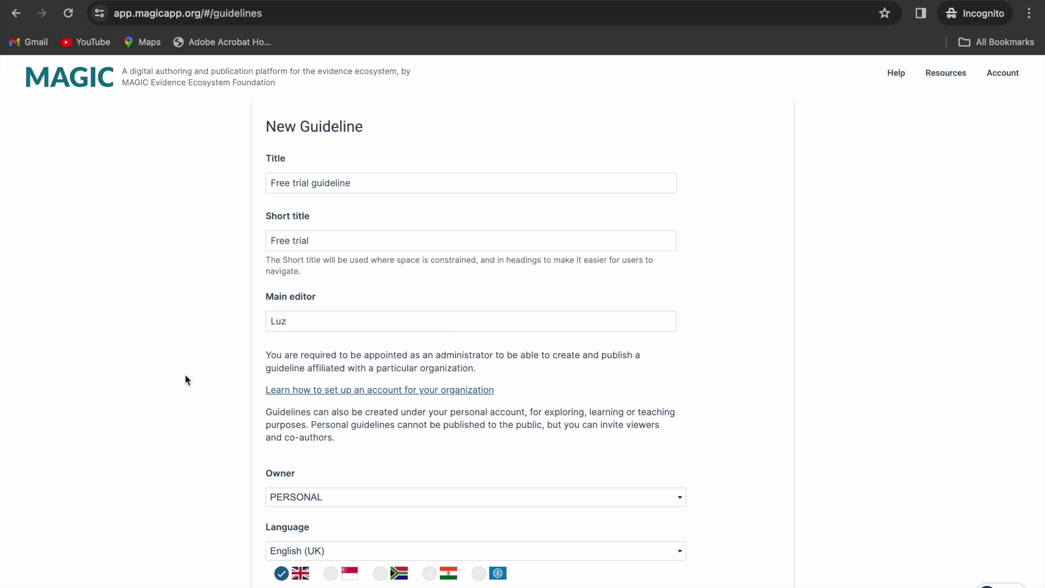
click(332, 497)
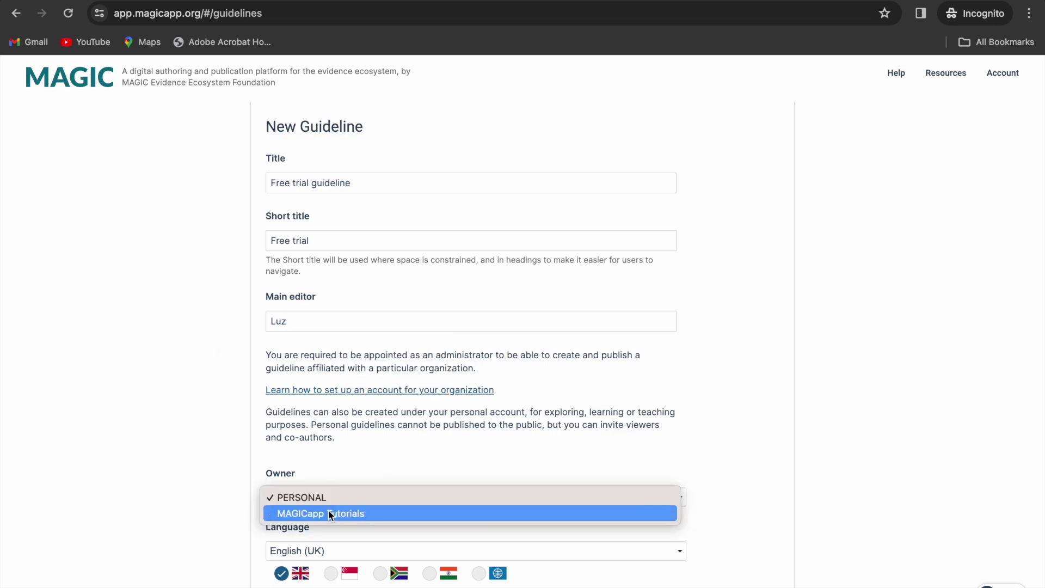
click(328, 514)
scroll(699, 450, down, 4)
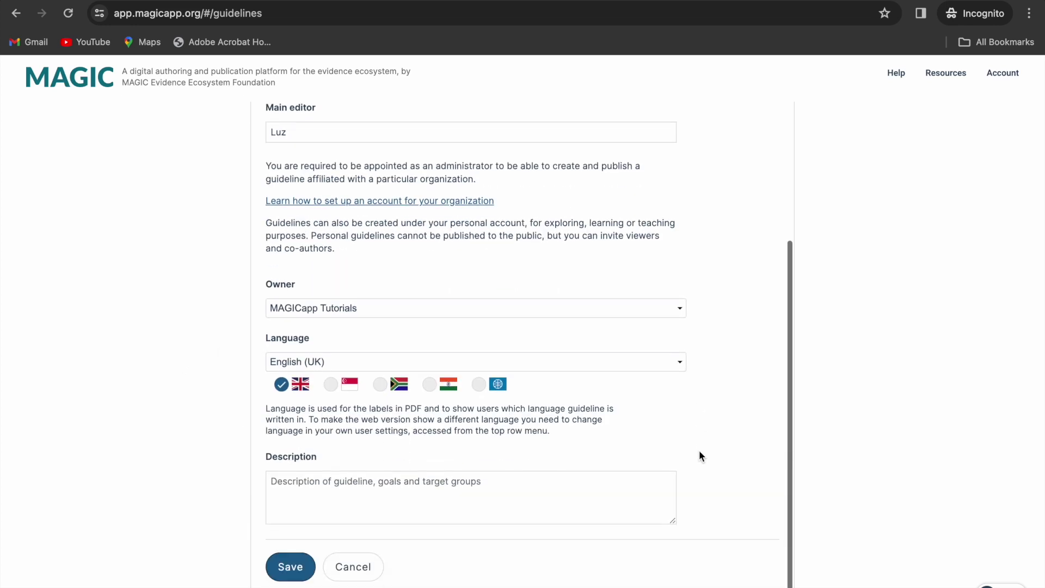
click(303, 574)
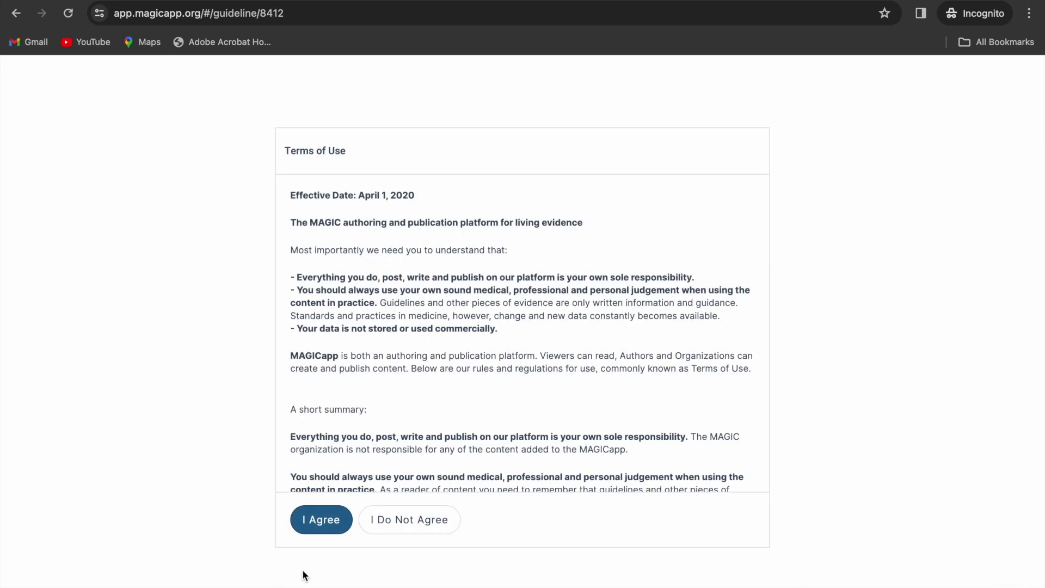
- Accept the terms of use and glance at the Evidence and References views before returning to Recommendations
click(320, 521)
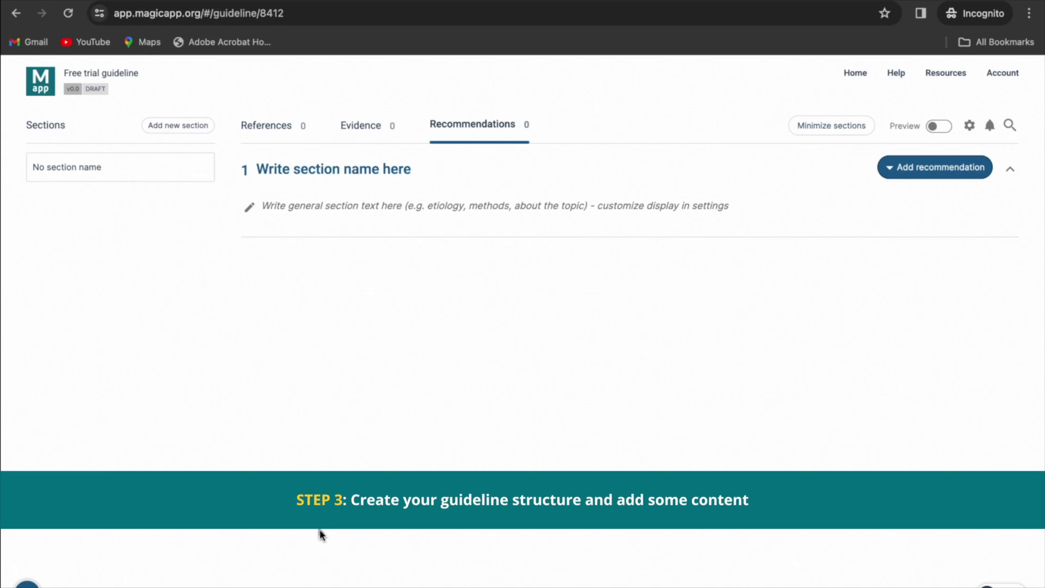
click(382, 135)
click(296, 129)
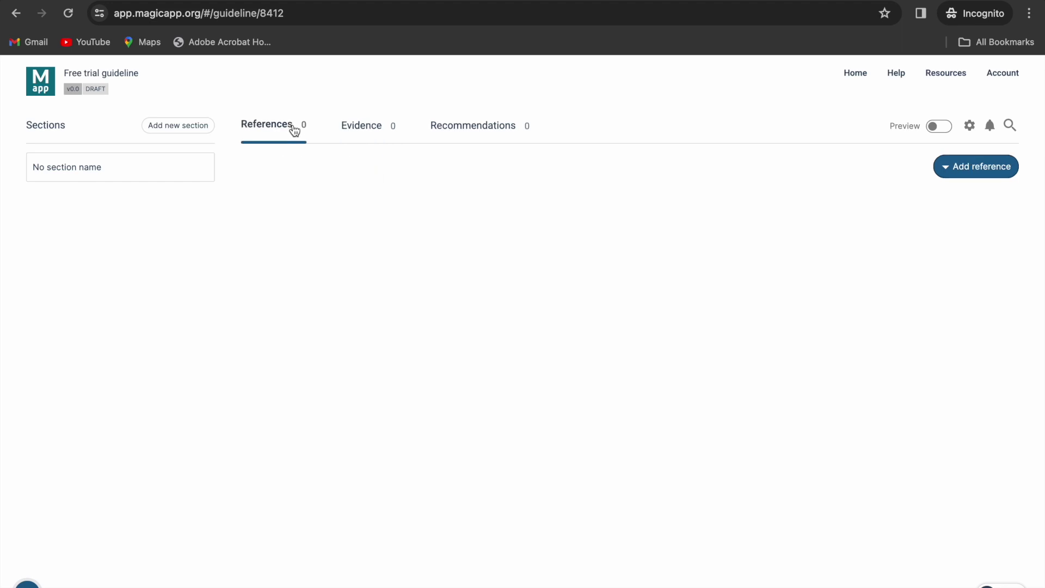
click(463, 136)
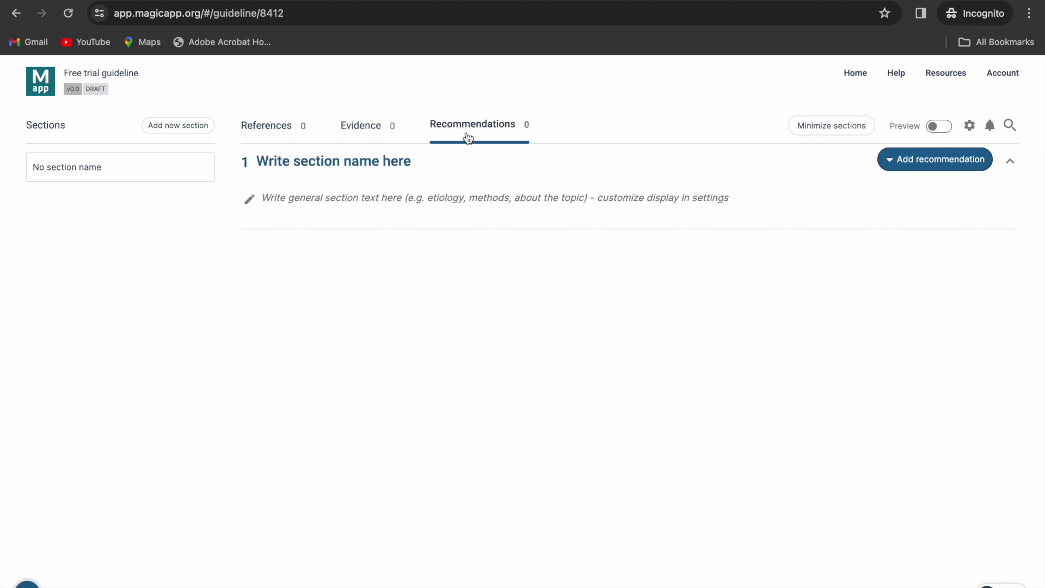
- Name the first section 'Summary' and add a second section named 'Background'
click(388, 164)
text(Summary)
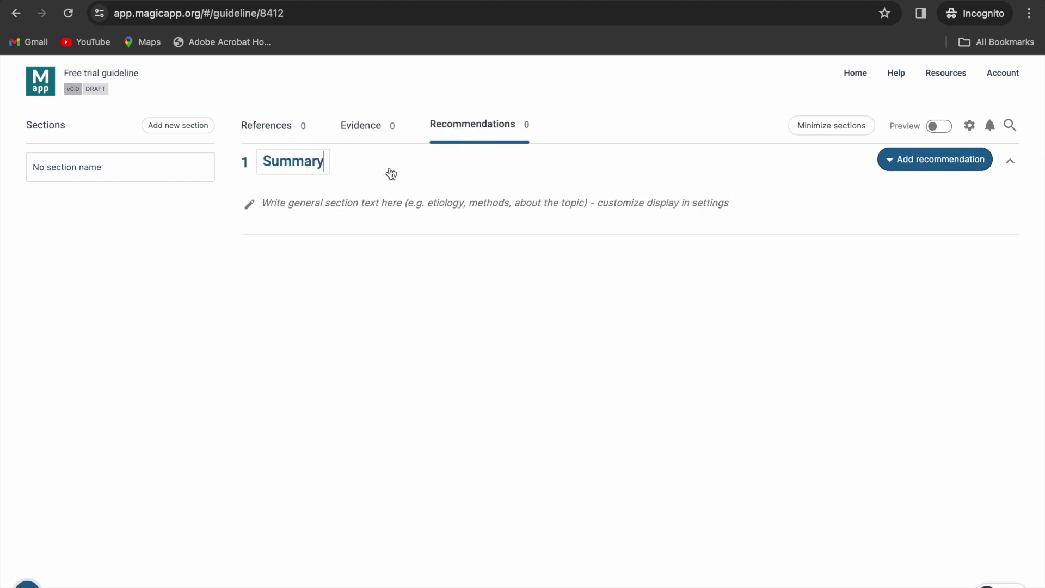
click(371, 296)
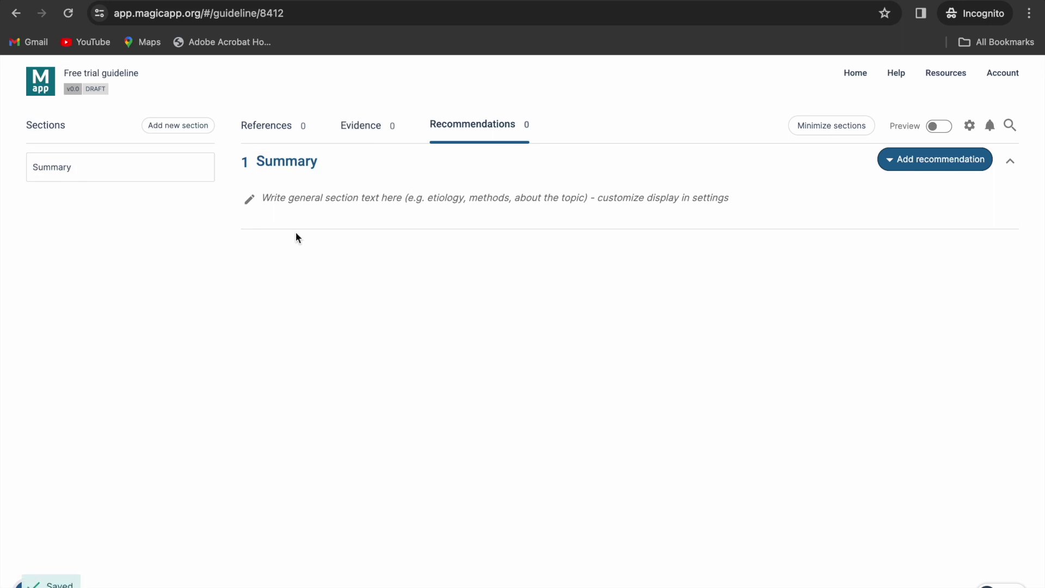
click(178, 126)
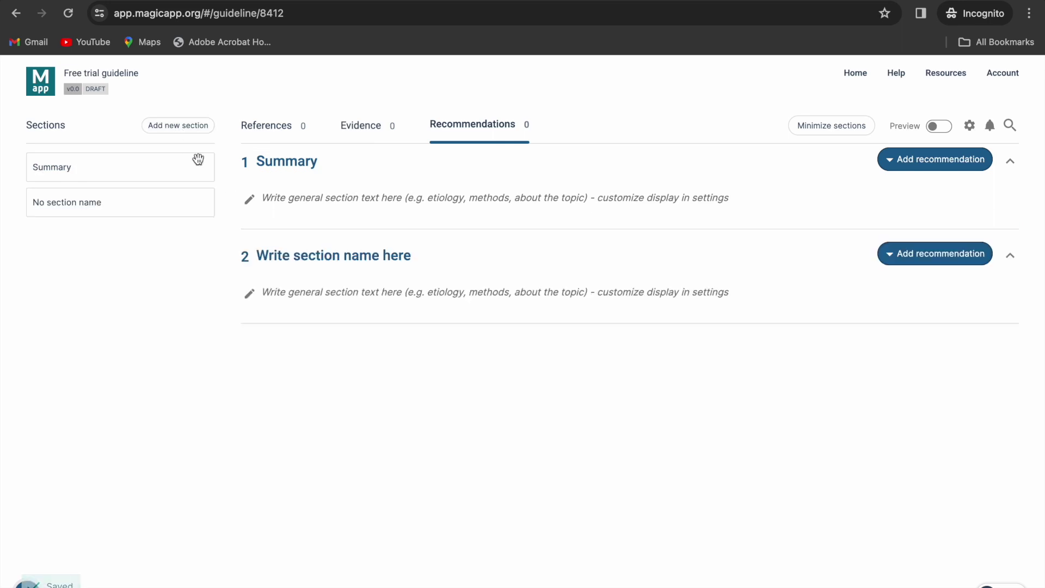
click(284, 260)
text(Bac)
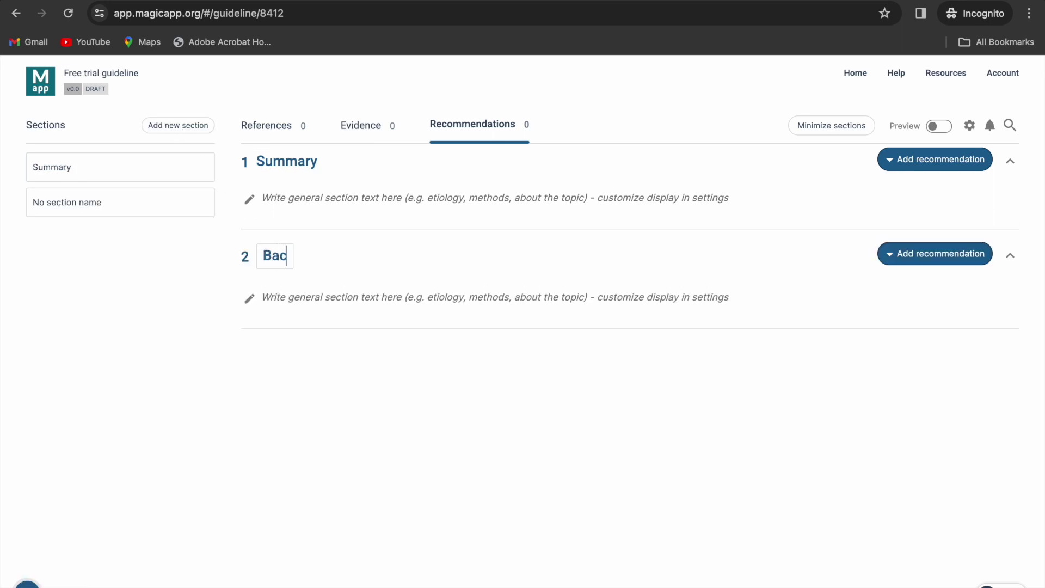
text(kground)
click(113, 302)
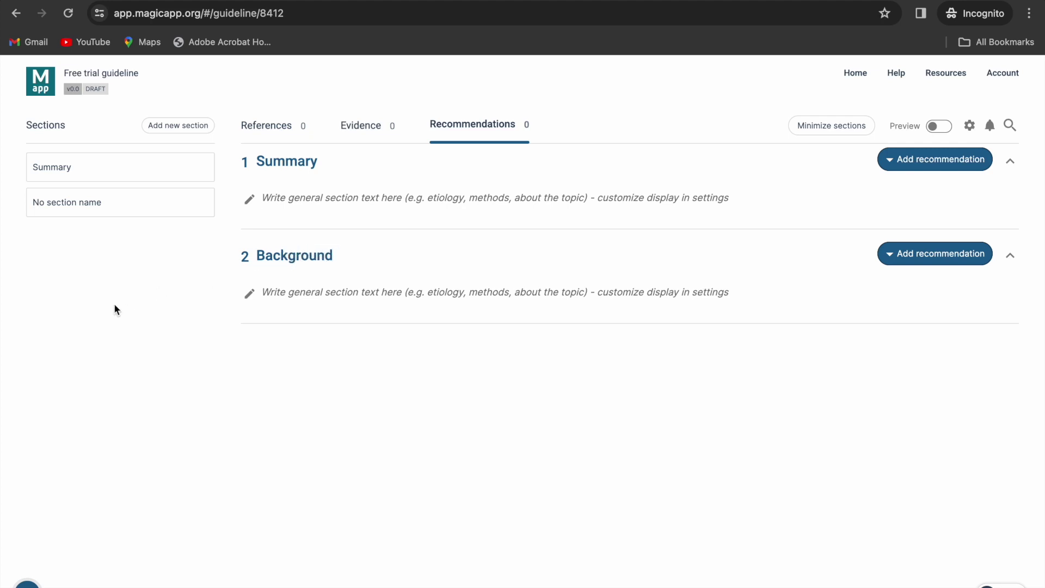
- Move Background above Summary, then paste and save the arthroscopic surgery sentence in Summary
drag(142, 214, 141, 171)
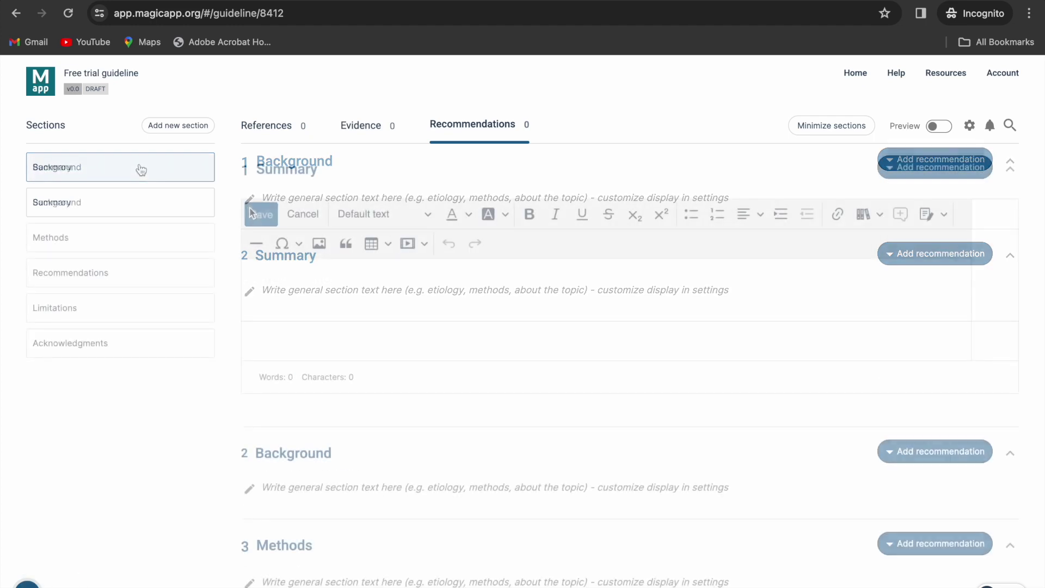
click(257, 280)
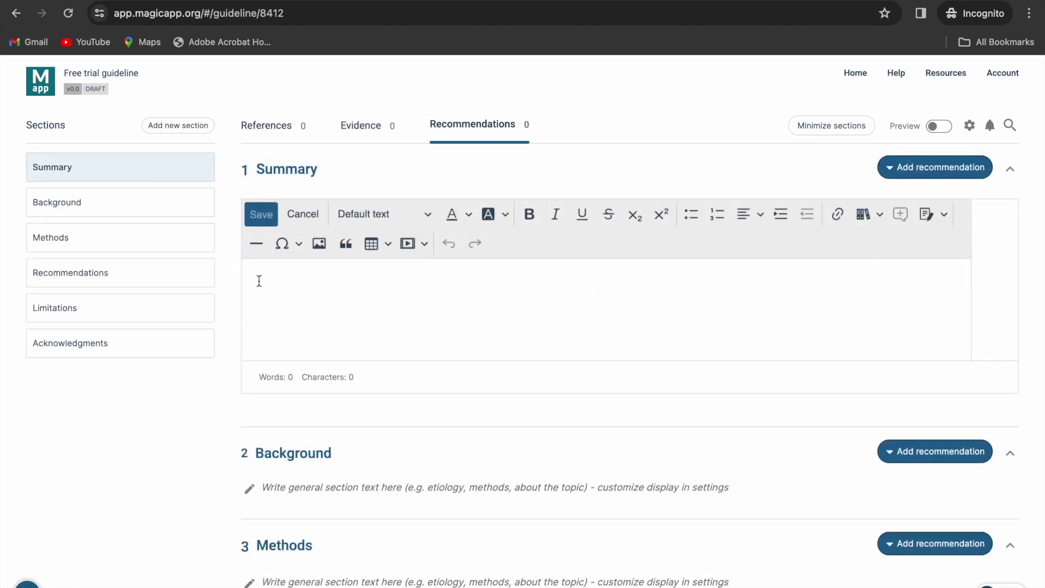
text(This is the summary text for this tutorial guideline on arthroscopic surgery for degenerative knee disease.)
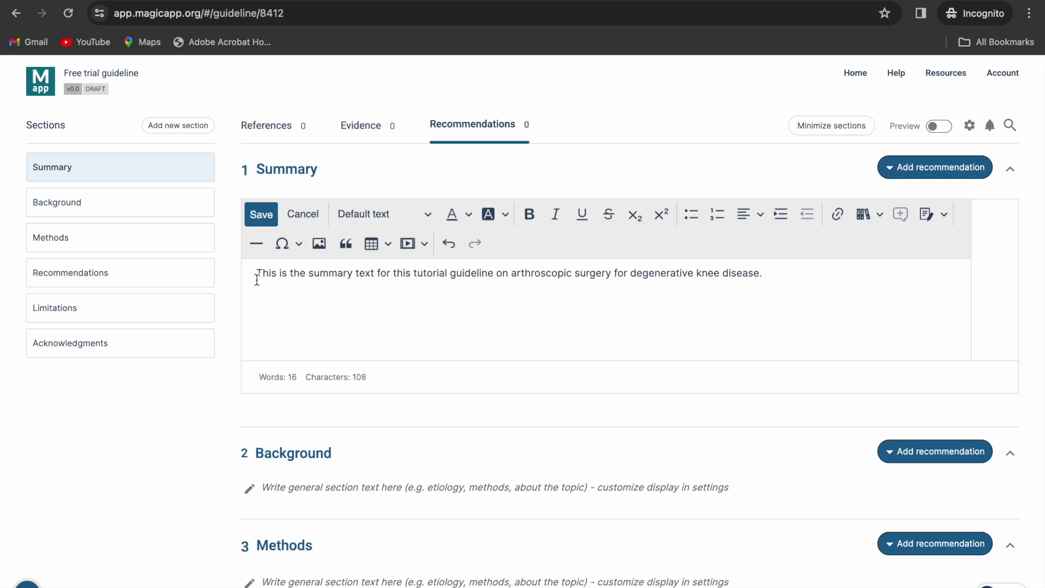
click(261, 214)
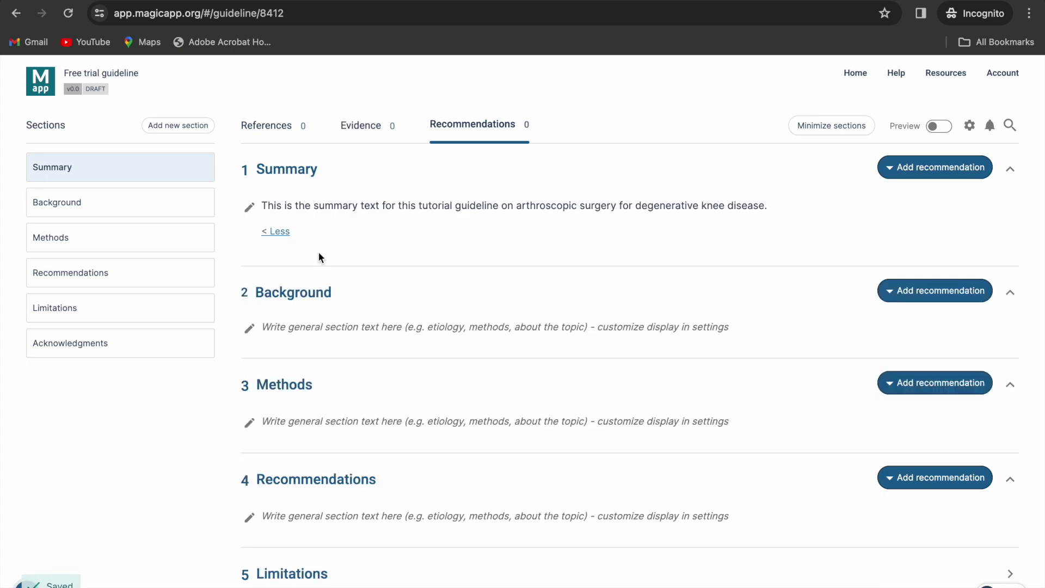
scroll(338, 349, down, 2)
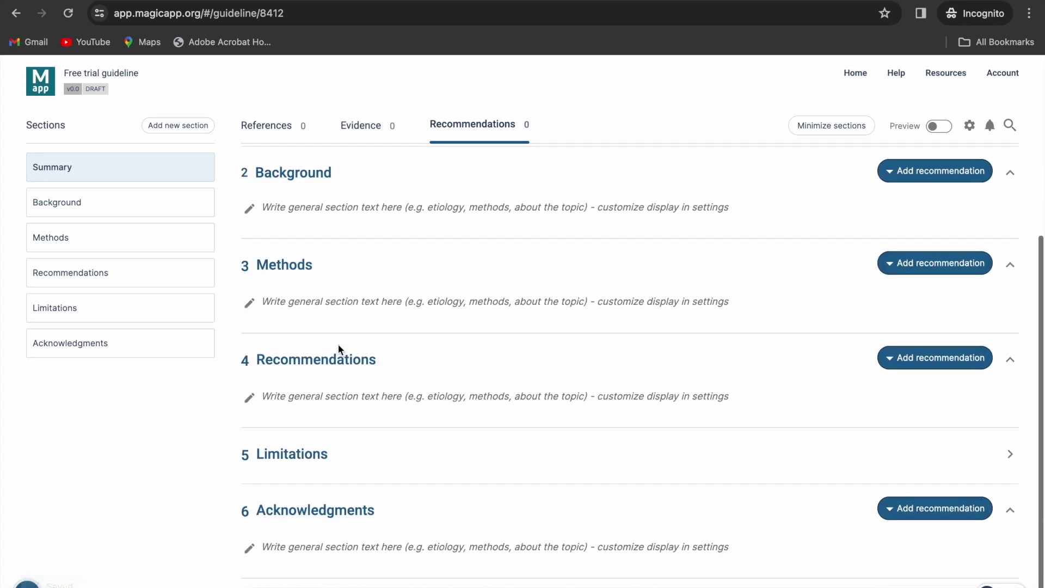
scroll(338, 344, up, 3)
- Show the References list and check the add-reference options without choosing one
click(265, 127)
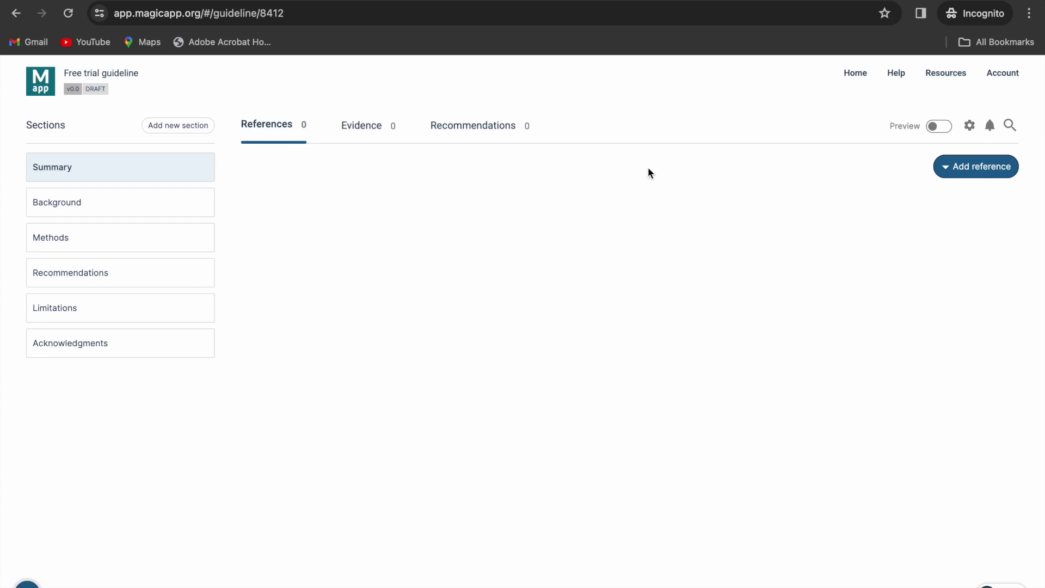
click(965, 170)
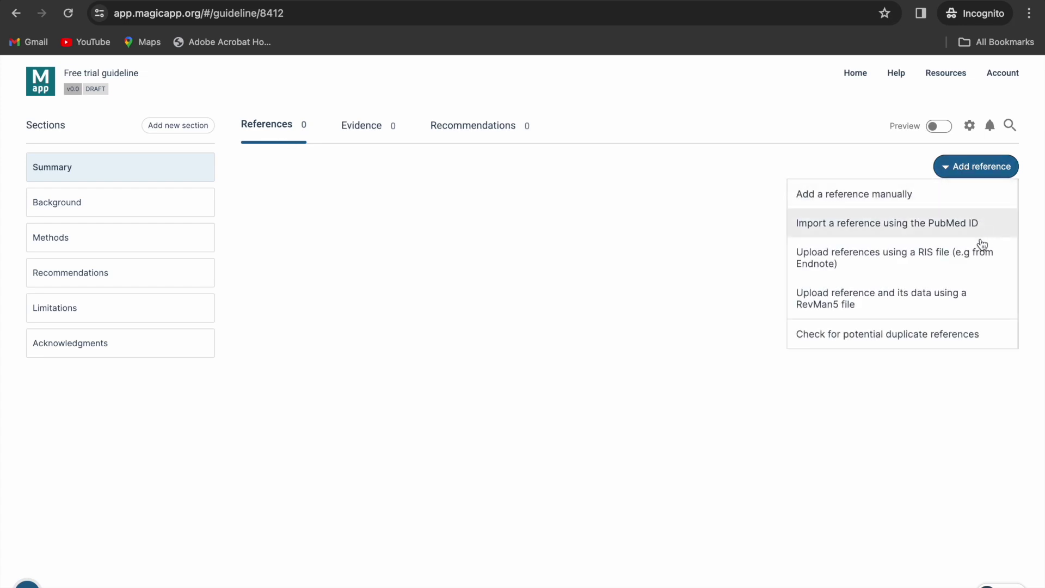
click(691, 263)
- Download References_sample data.ris from SharePoint into Downloads and return to MAGICapp
key(ctrl+Tab)
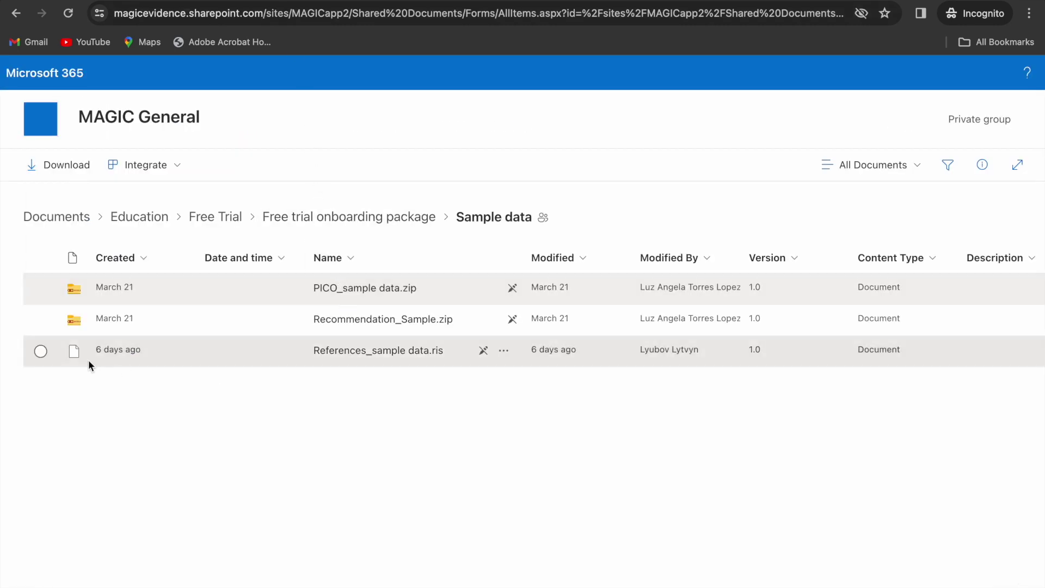
click(41, 350)
click(47, 169)
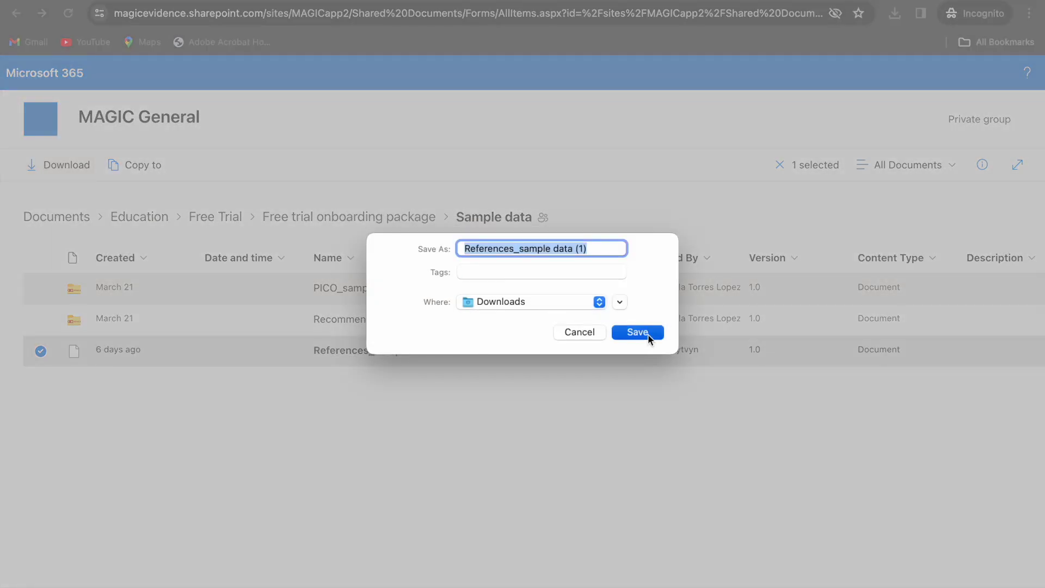
click(637, 333)
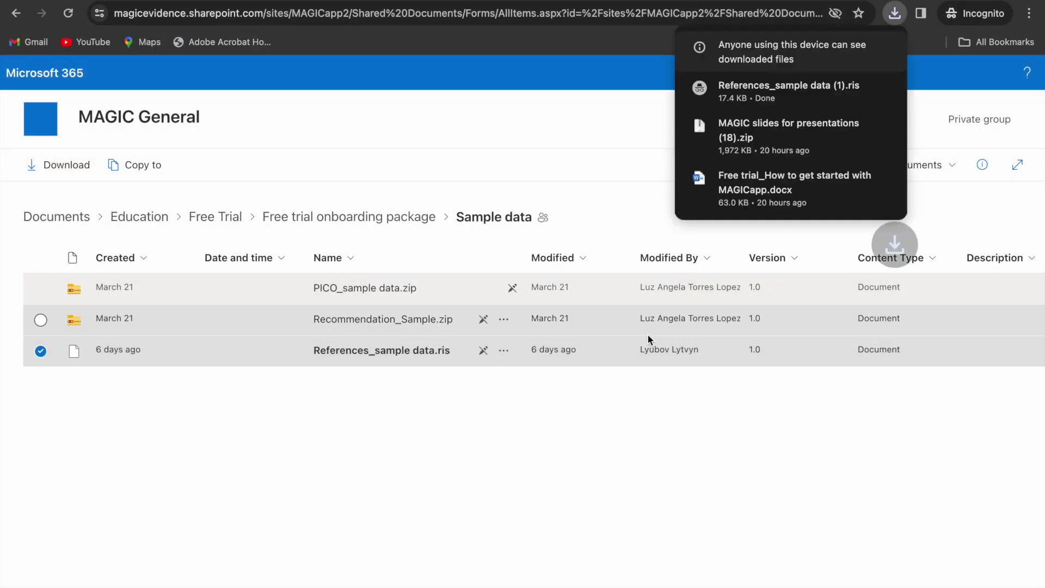
click(14, 14)
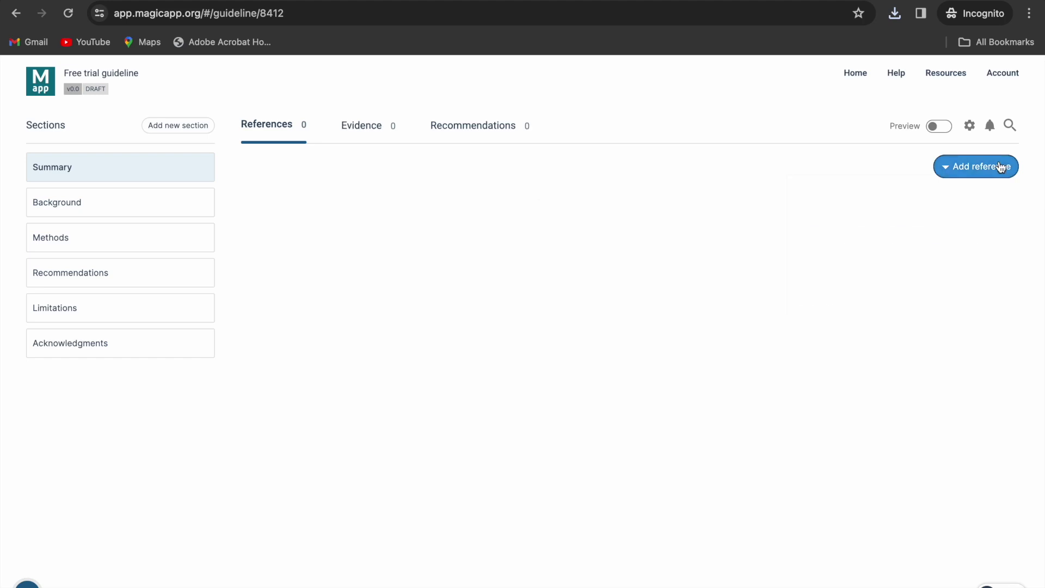
- Import the six references from the downloaded References_sample data RIS file
click(1001, 167)
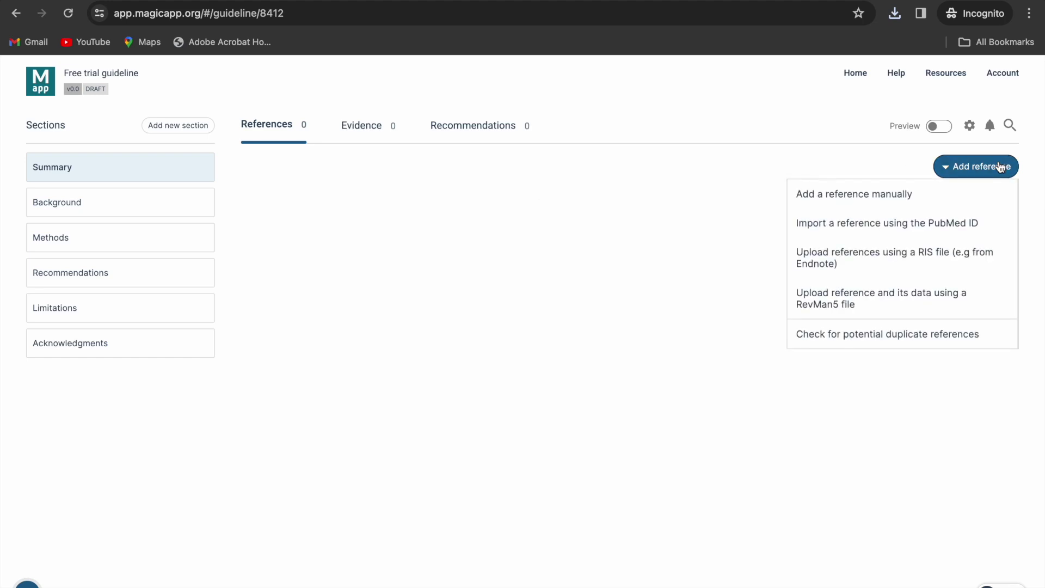
click(905, 258)
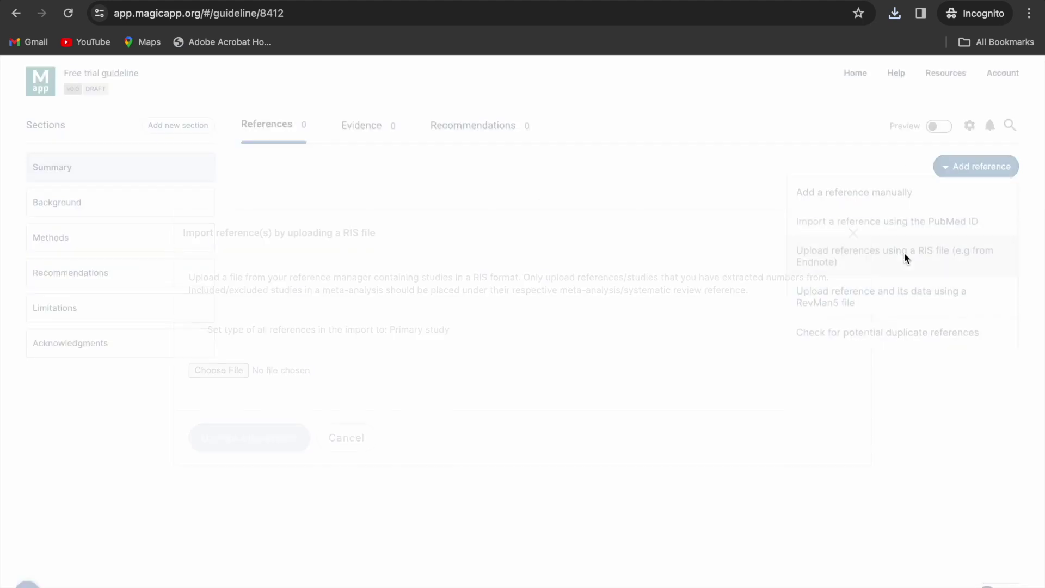
click(215, 371)
click(266, 231)
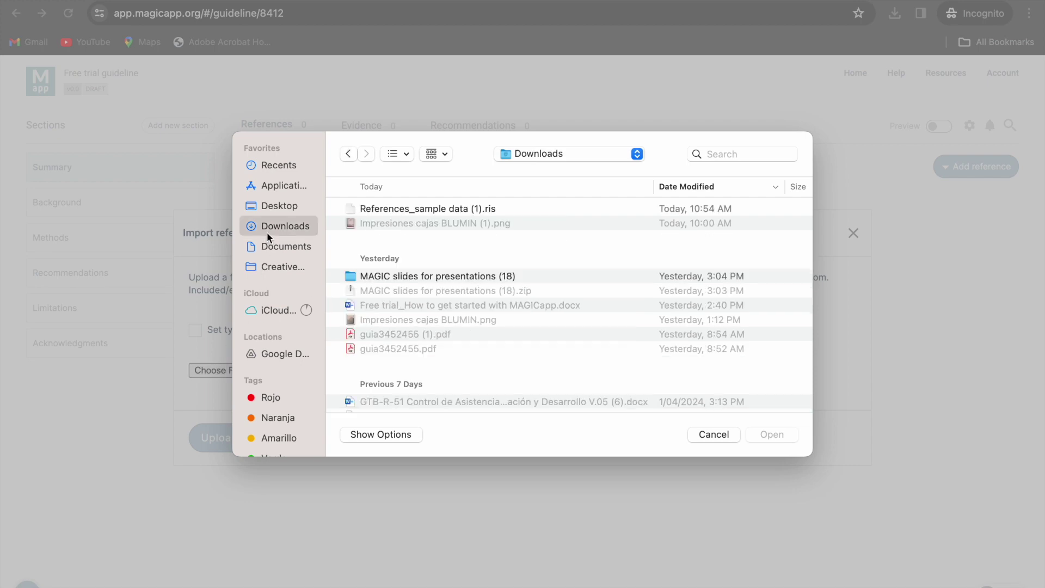
click(429, 208)
click(784, 436)
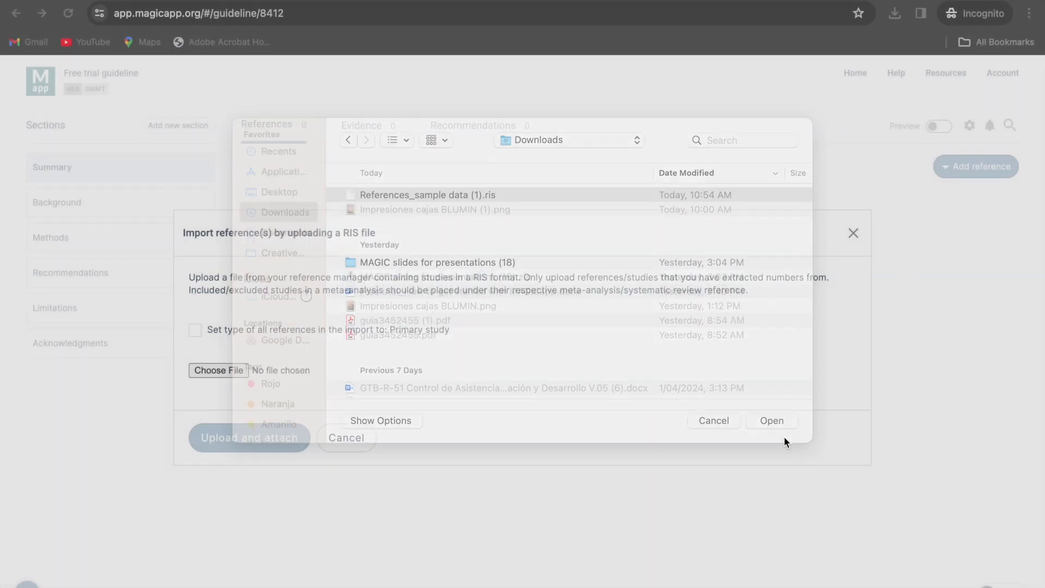
click(251, 441)
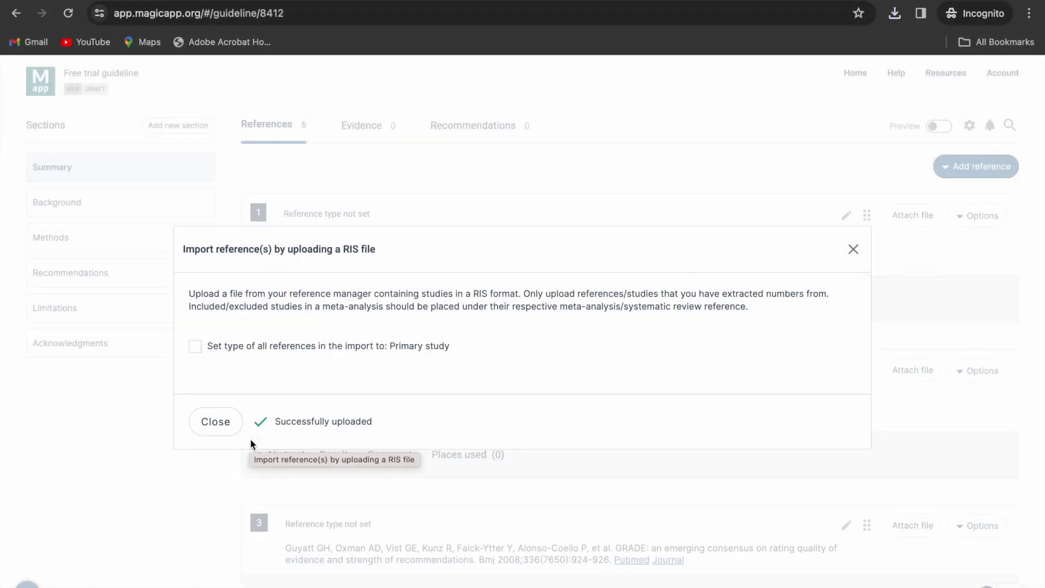
click(219, 426)
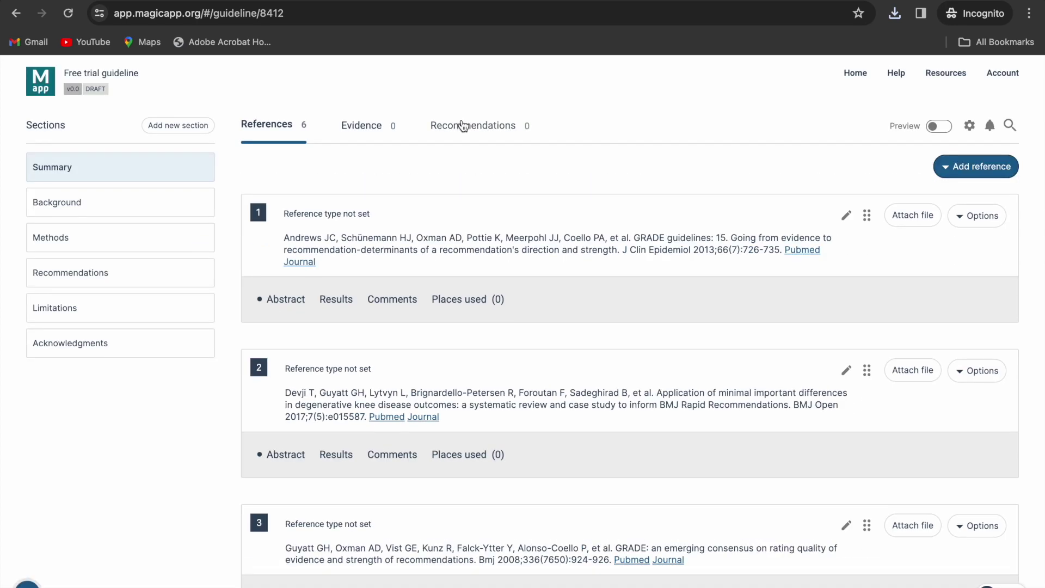
- Cite reference [1], the Andrews GRADE guidelines paper, at the end of the Summary text and save
click(463, 126)
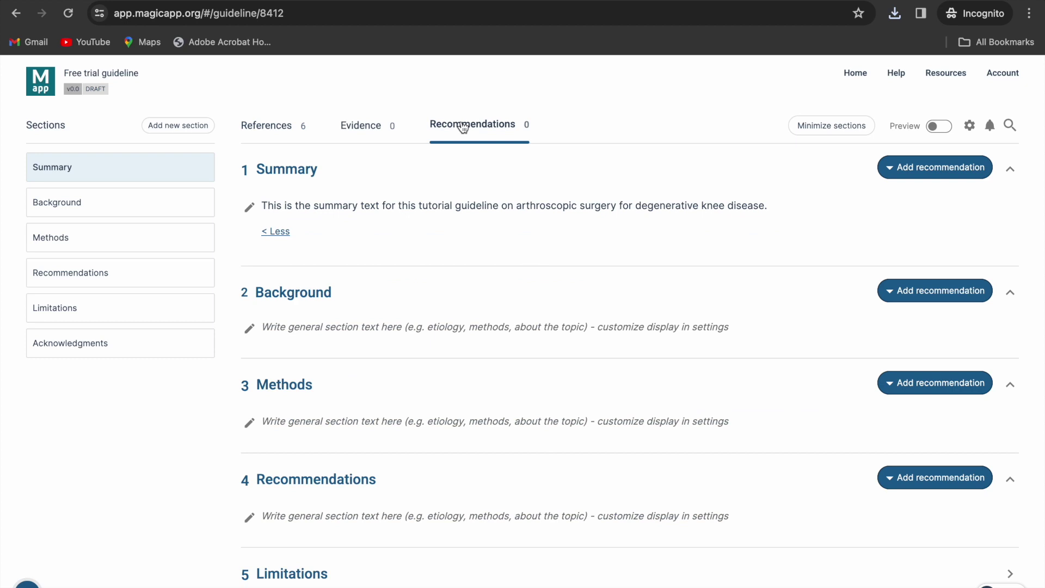
click(249, 207)
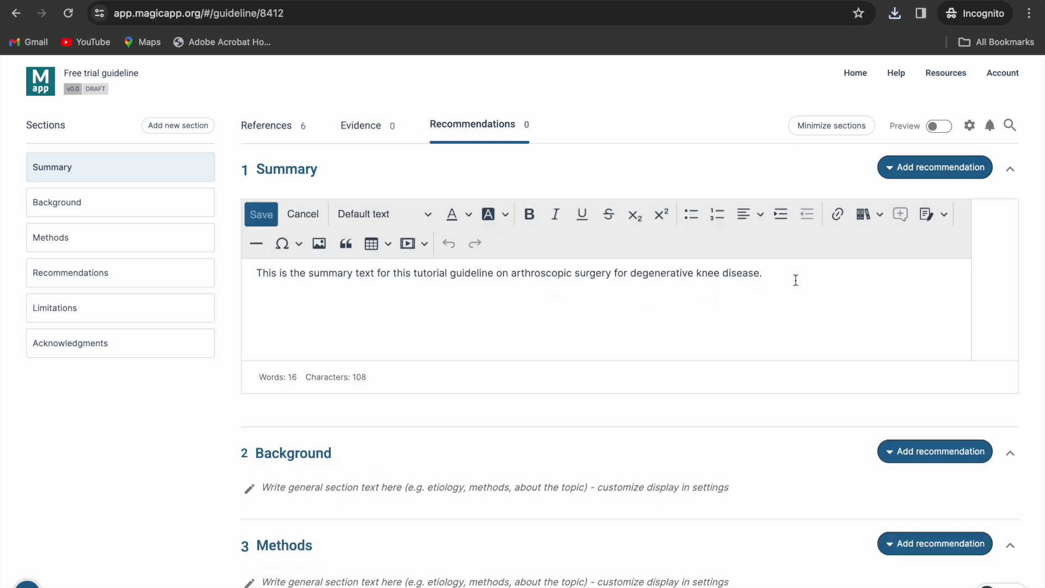
click(861, 218)
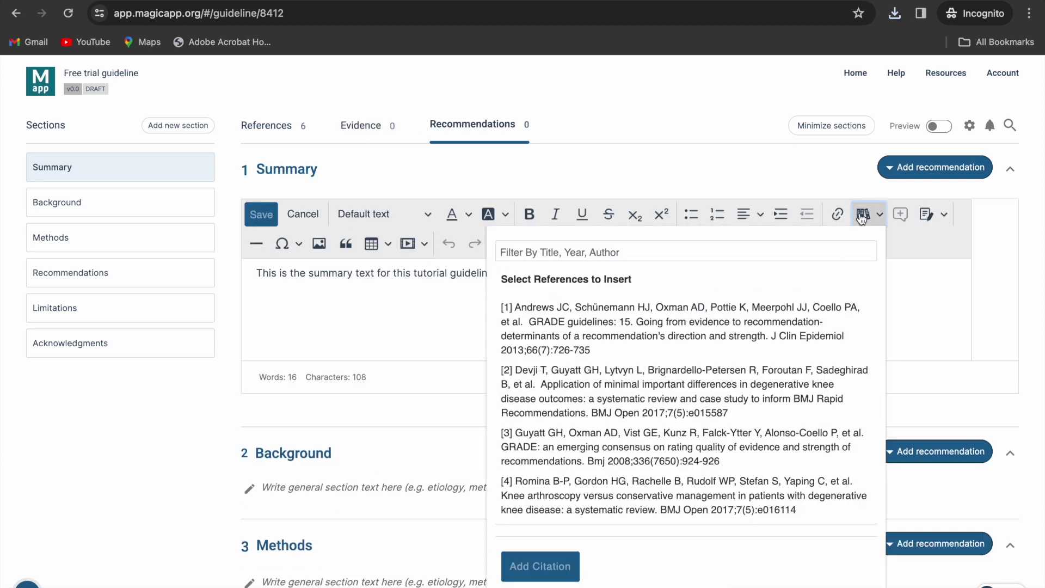
click(779, 323)
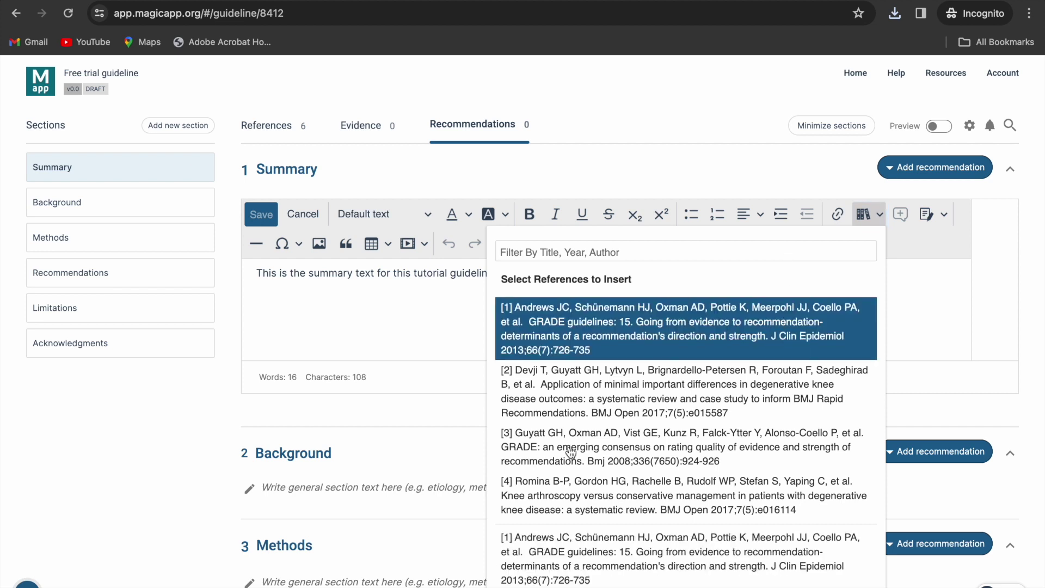
key(Return)
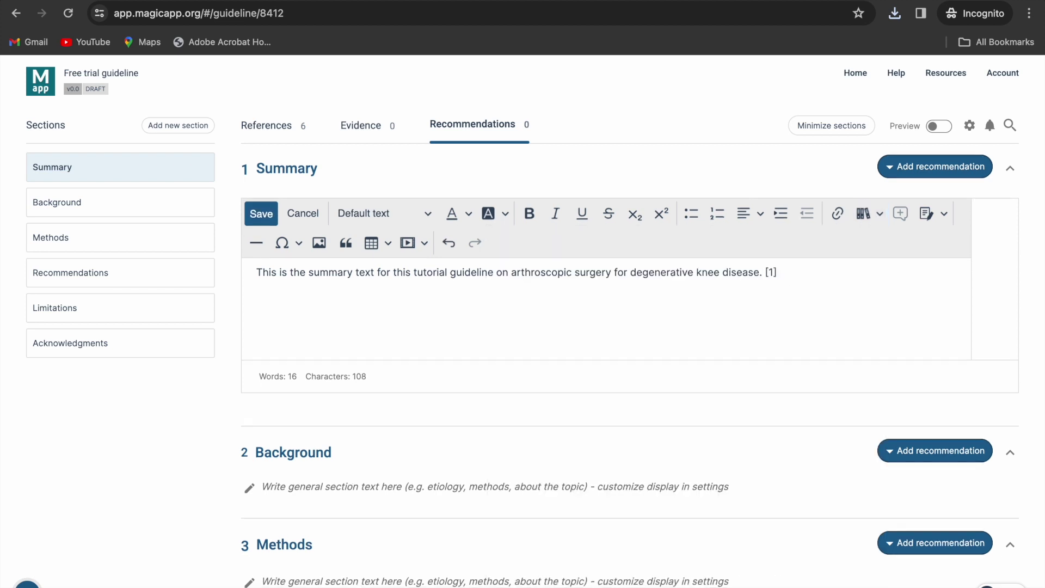
click(263, 204)
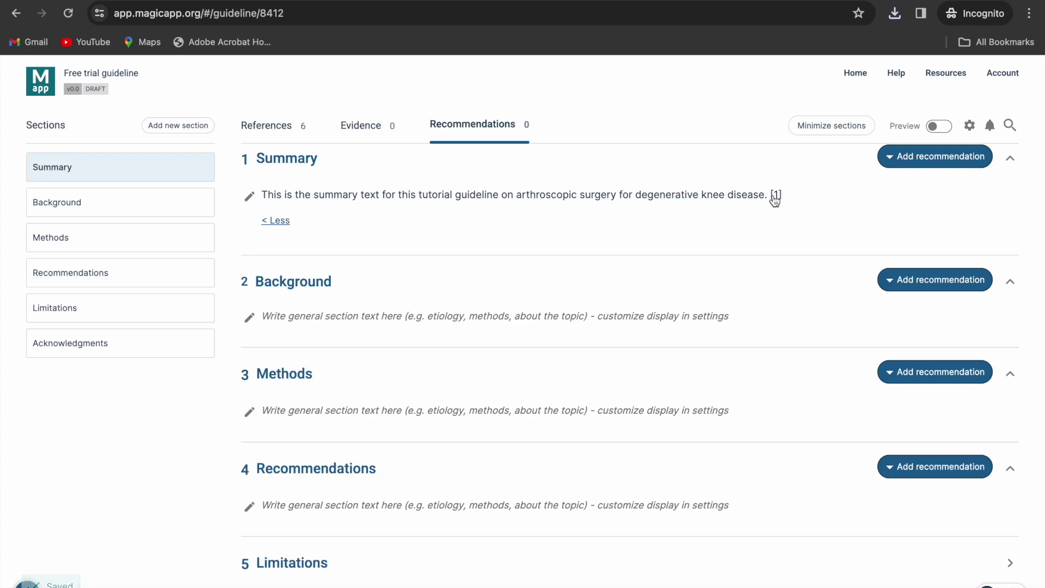
mouse_move(775, 200)
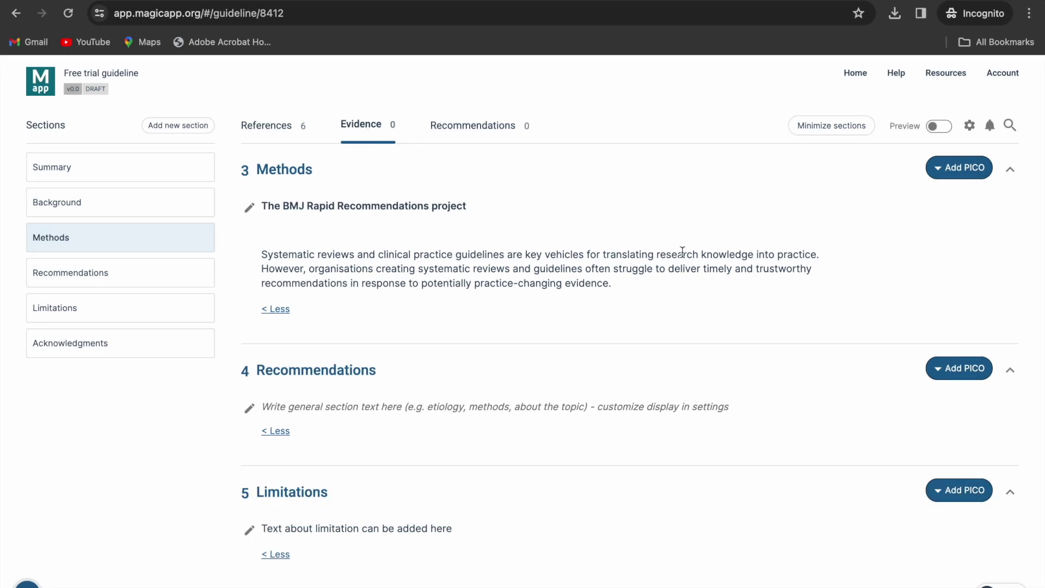
- Add PICO 4.1 under Recommendations with Population, Intervention and Comparator all set to 'Test'
scroll(683, 252, down, 2)
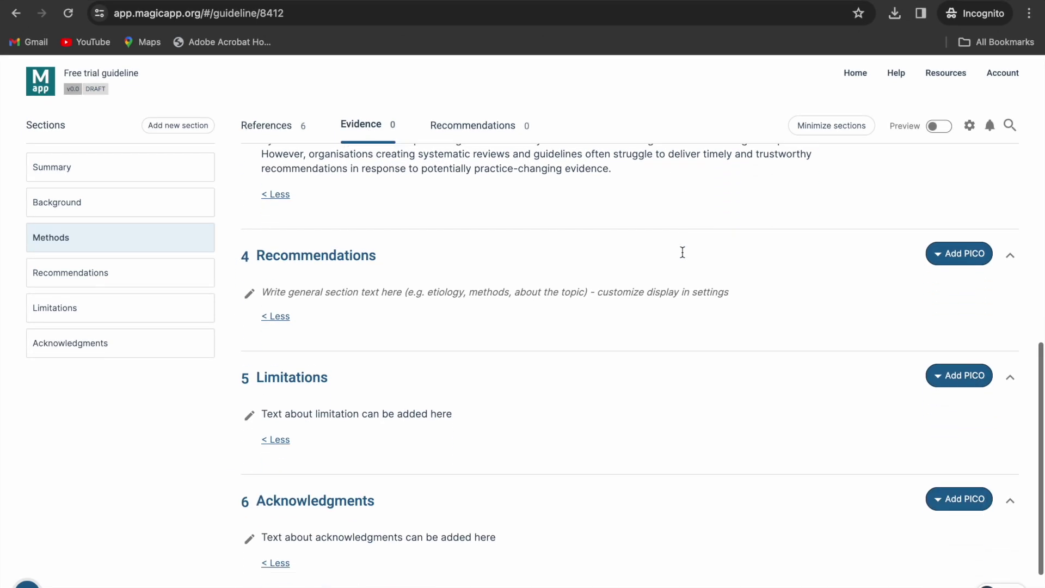
click(968, 255)
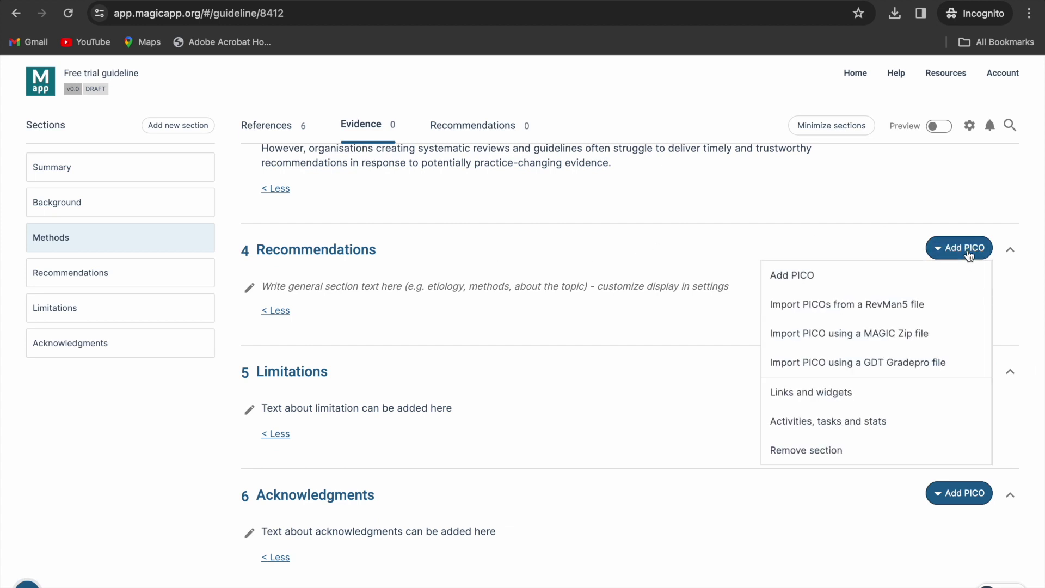
click(947, 275)
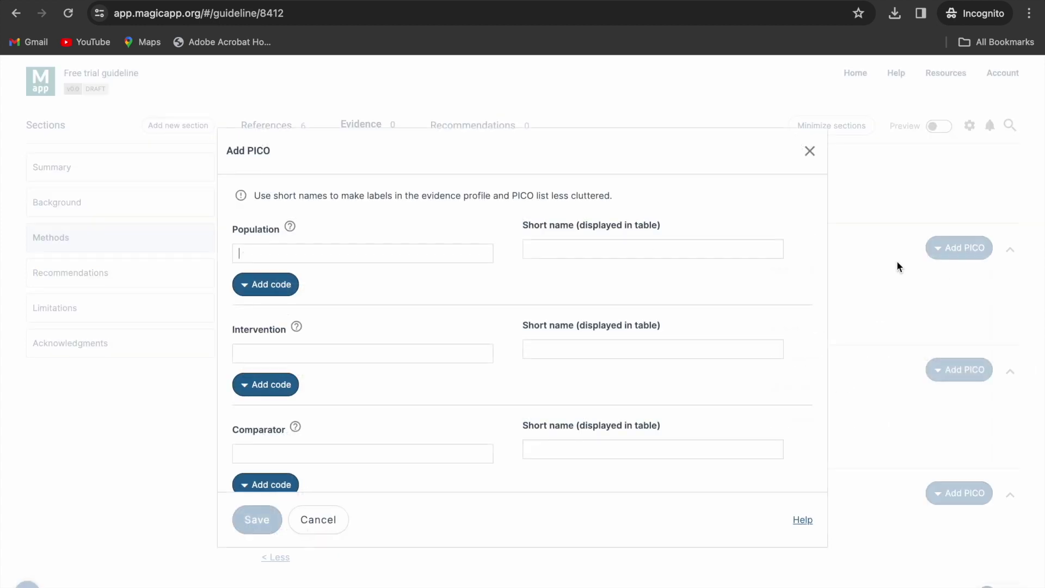
text(Test)
click(249, 355)
text(Test)
click(249, 454)
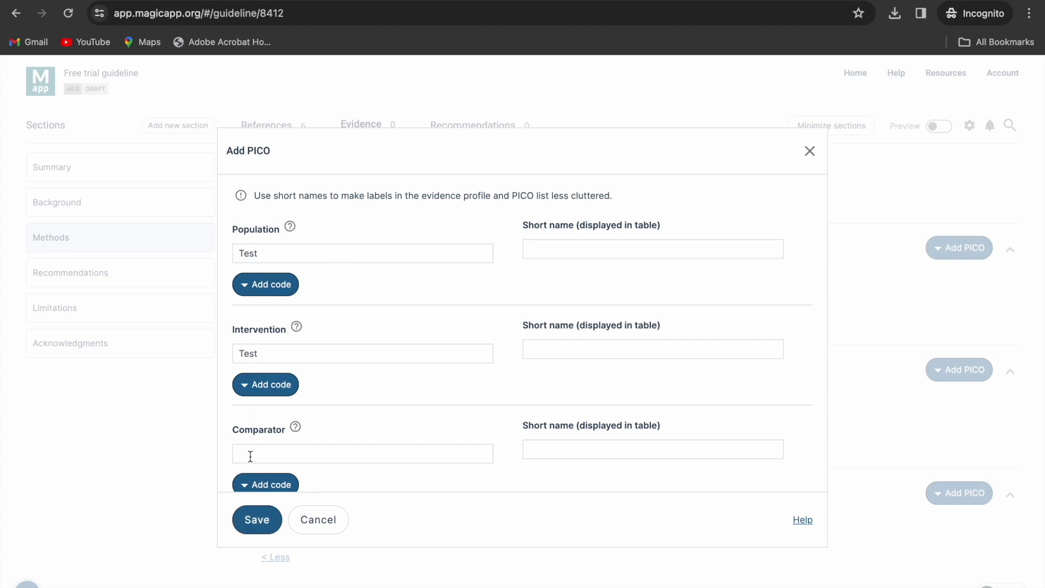
text(Test)
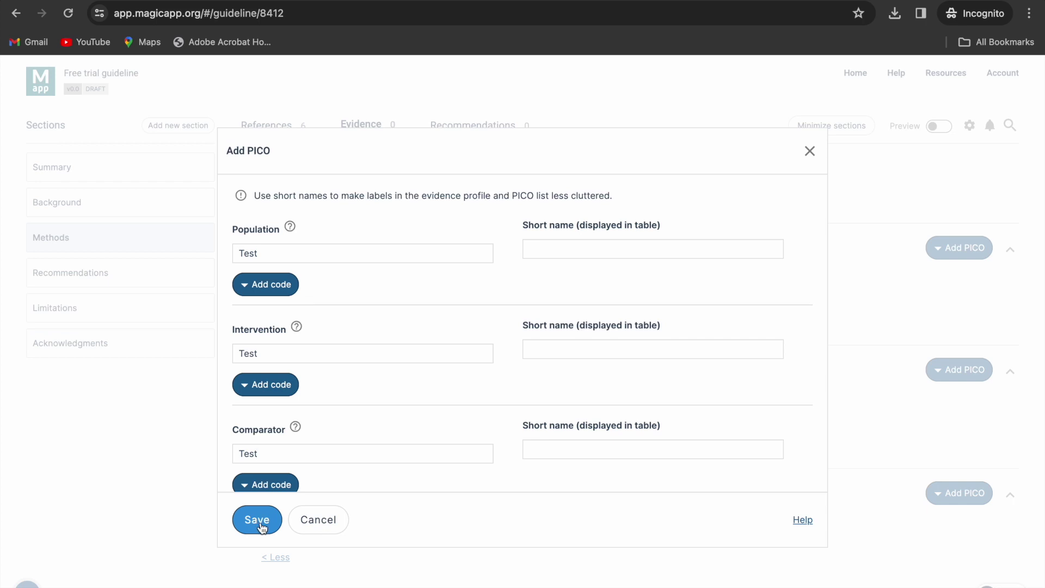
click(257, 525)
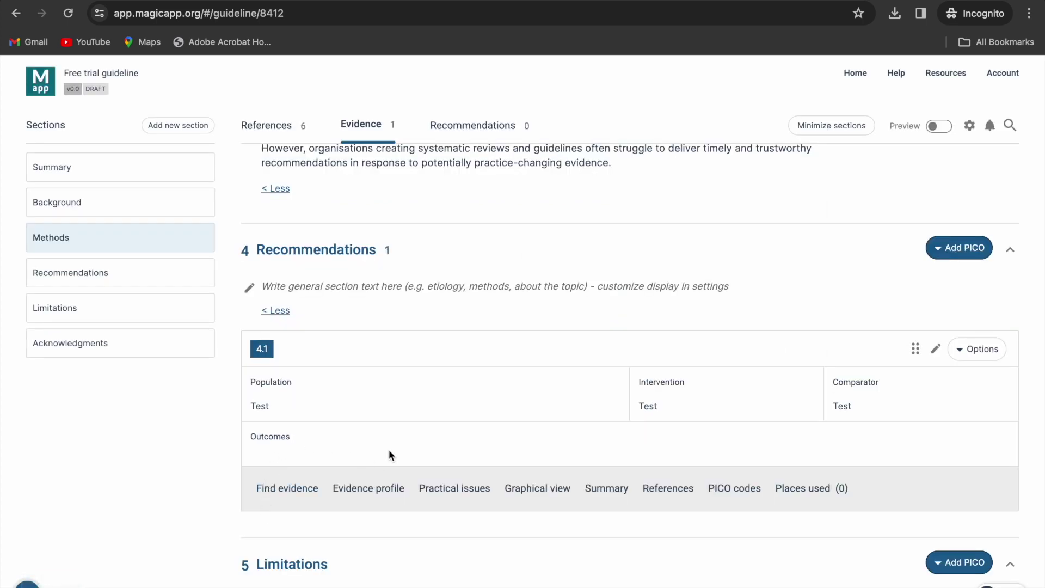
- In PICO 4.1's evidence profile, add a dichotomous outcome named 'Test'
scroll(389, 449, down, 1)
click(369, 439)
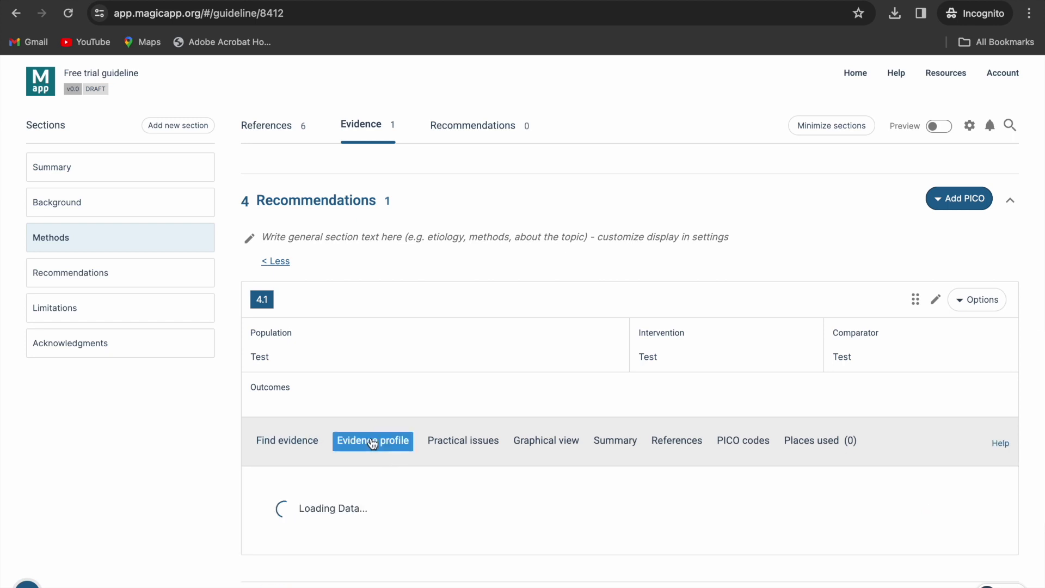
scroll(772, 436, down, 3)
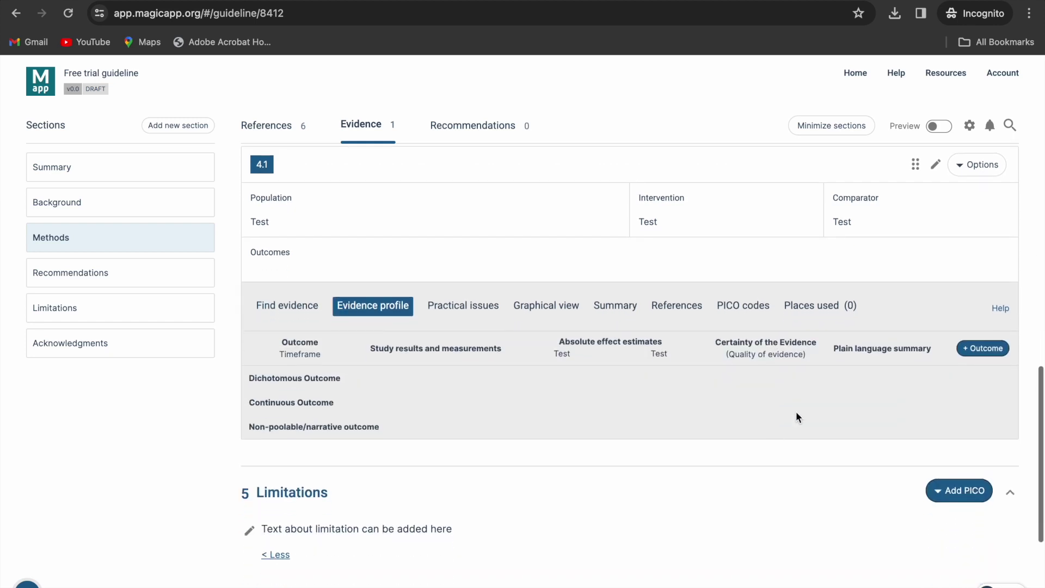
click(980, 349)
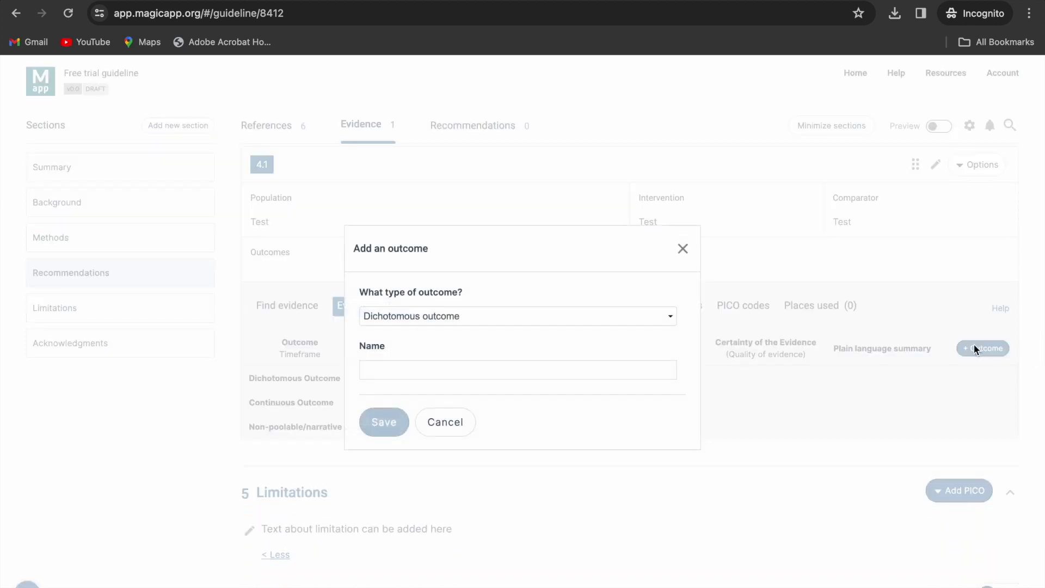
click(443, 318)
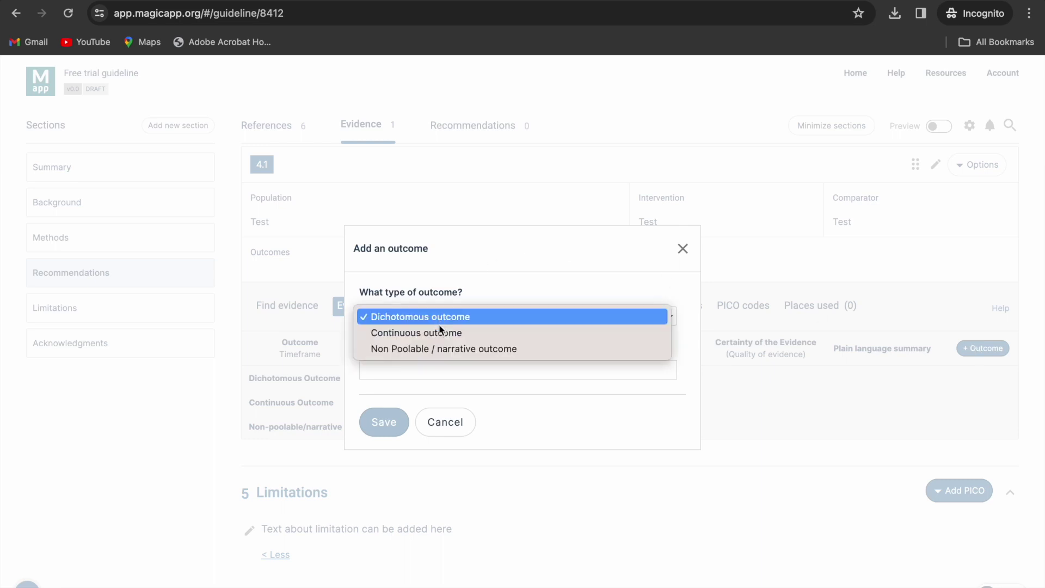
click(446, 317)
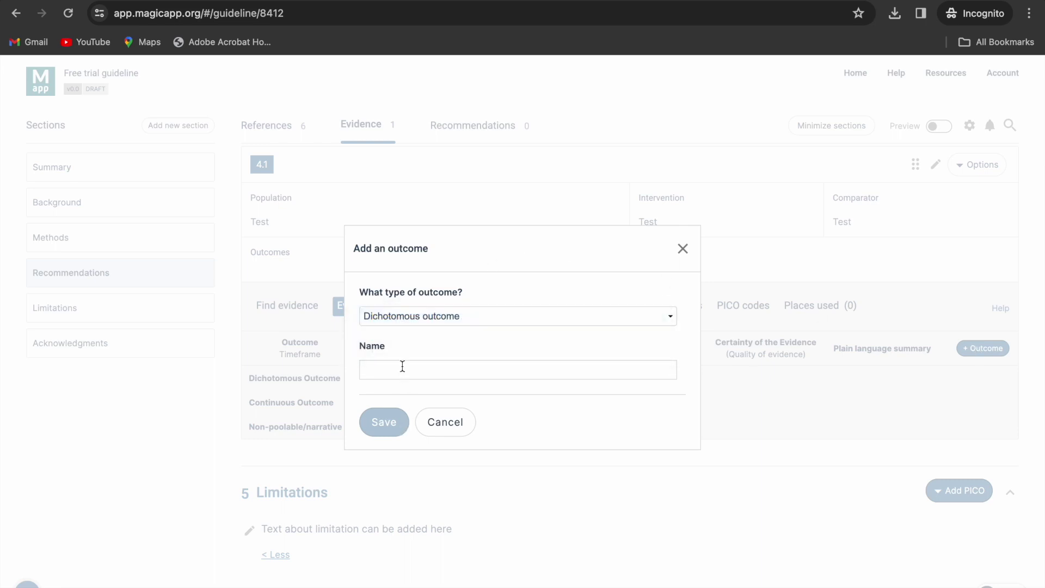
text(Tesr)
key(BackSpace)
key(BackSpace)
key(BackSpace)
key(BackSpace)
text(Test)
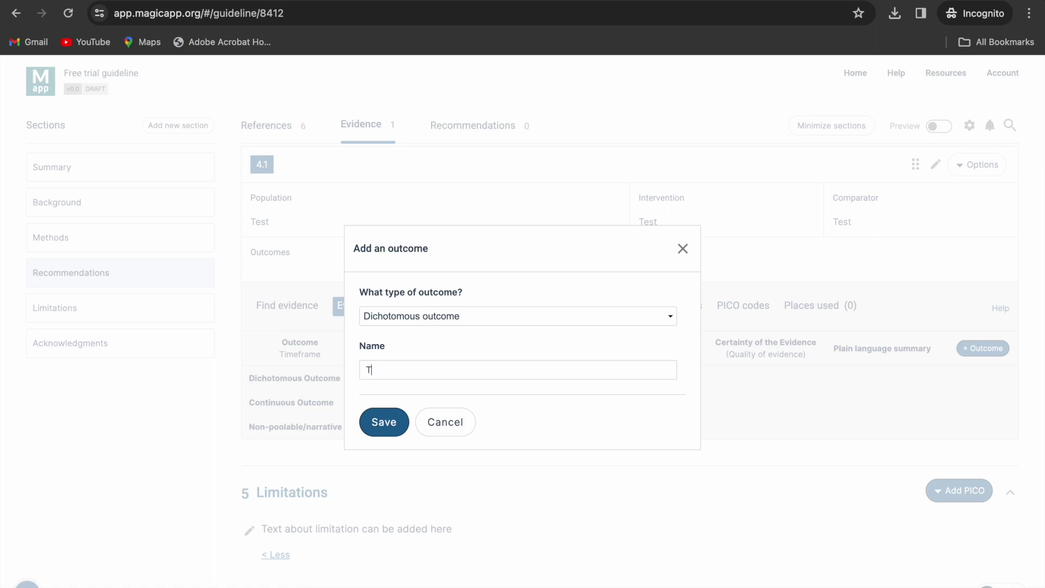
click(384, 424)
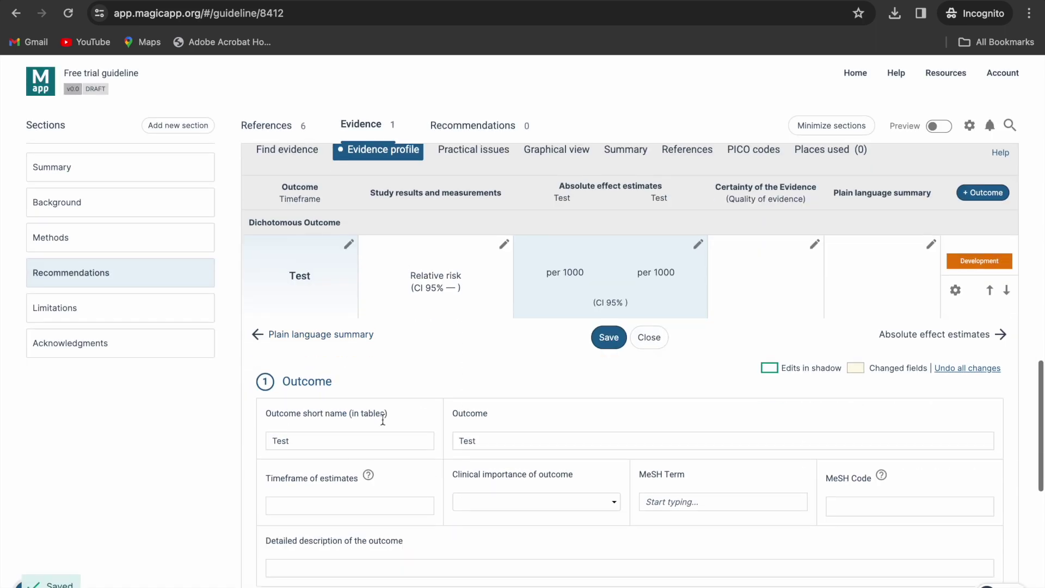
- Advance the Test outcome past absolute effect estimates and certainty of evidence to its plain language summary
scroll(383, 419, down, 2)
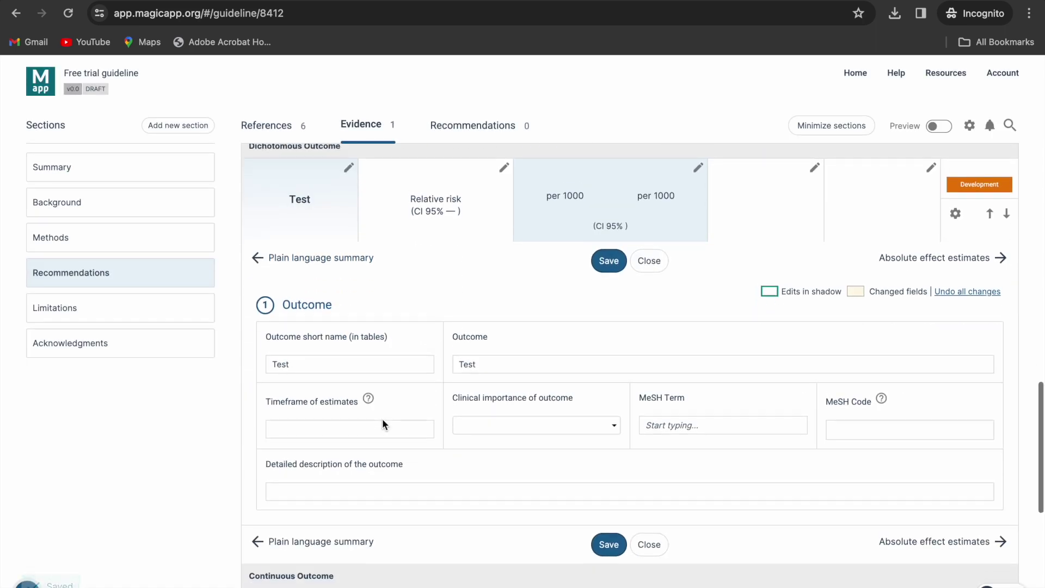
scroll(382, 419, up, 1)
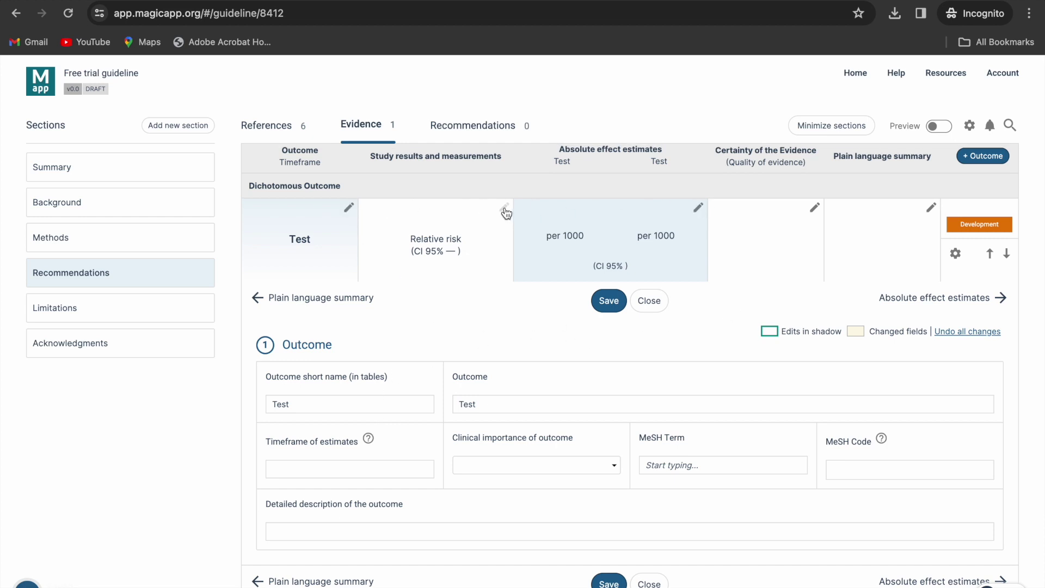
click(978, 300)
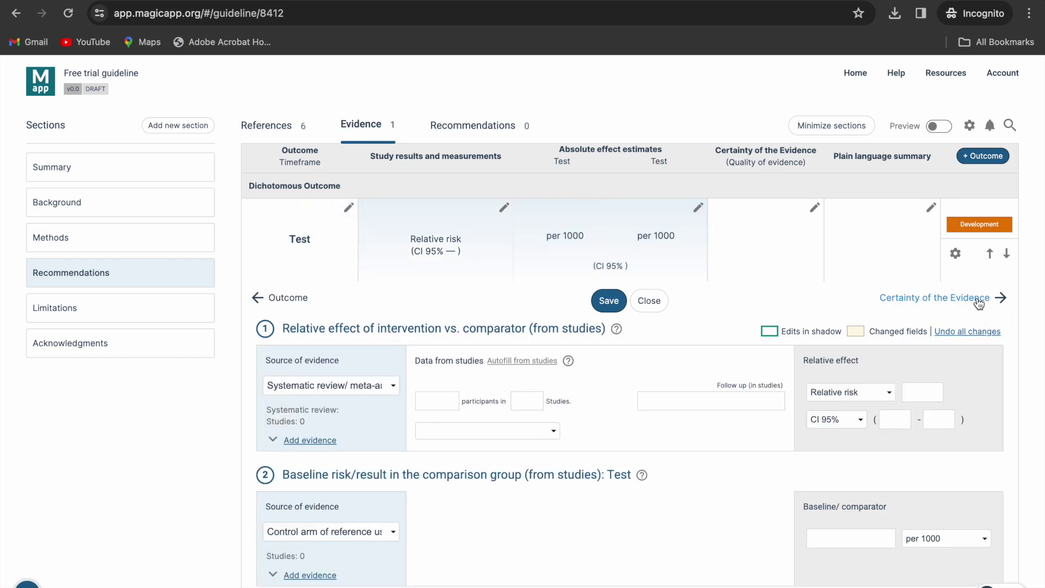
click(978, 299)
click(978, 299)
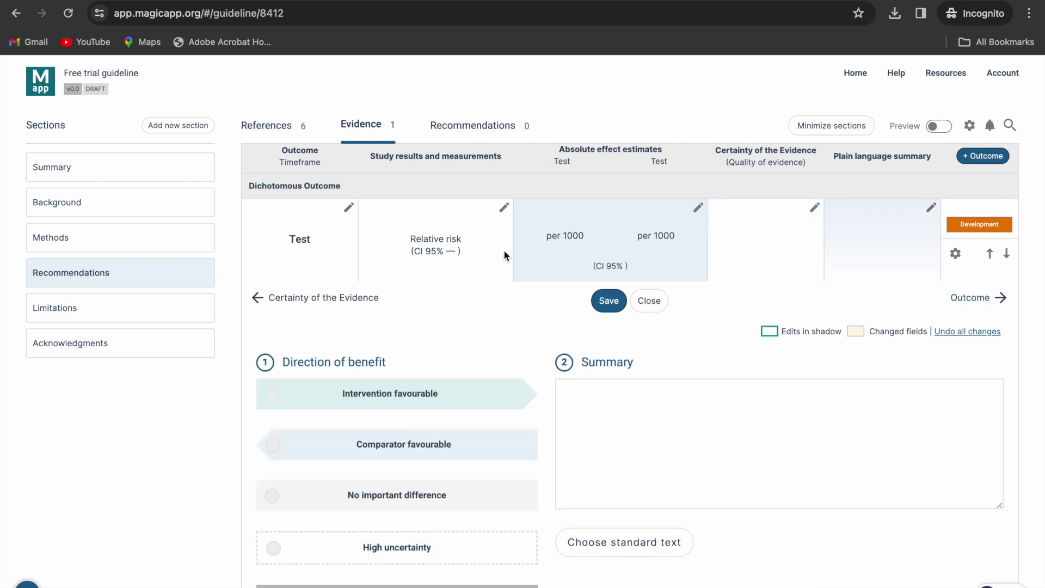
scroll(504, 251, up, 1)
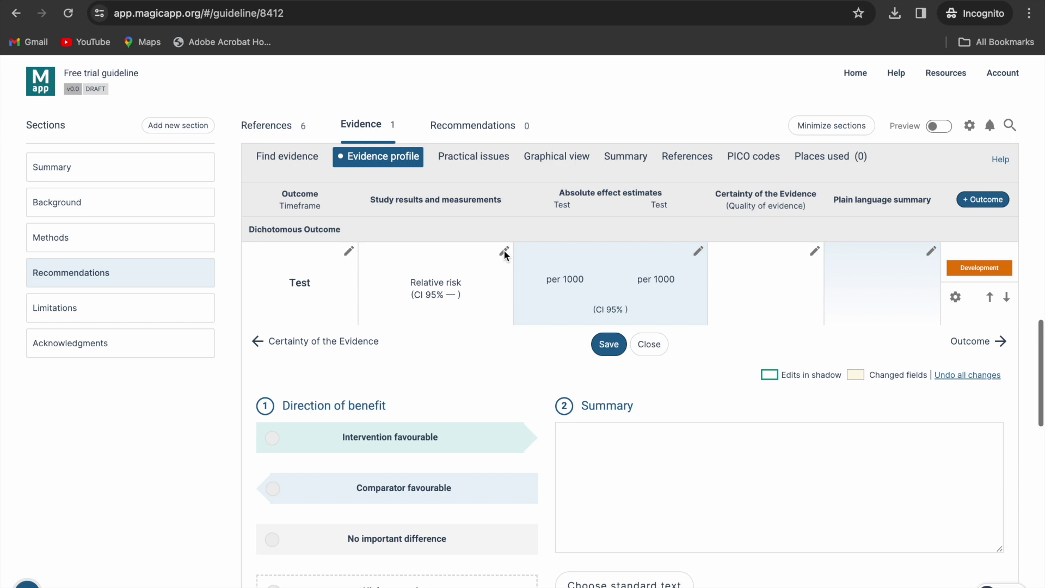
scroll(503, 250, up, 1)
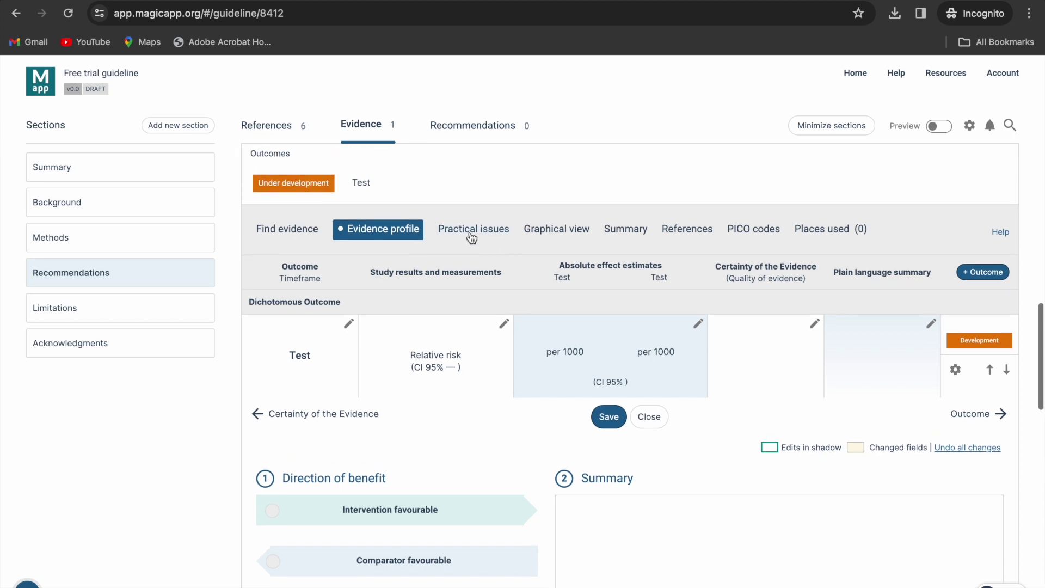
- Write 'Add here information' as the PICO's narrative evidence summary and save it
click(646, 231)
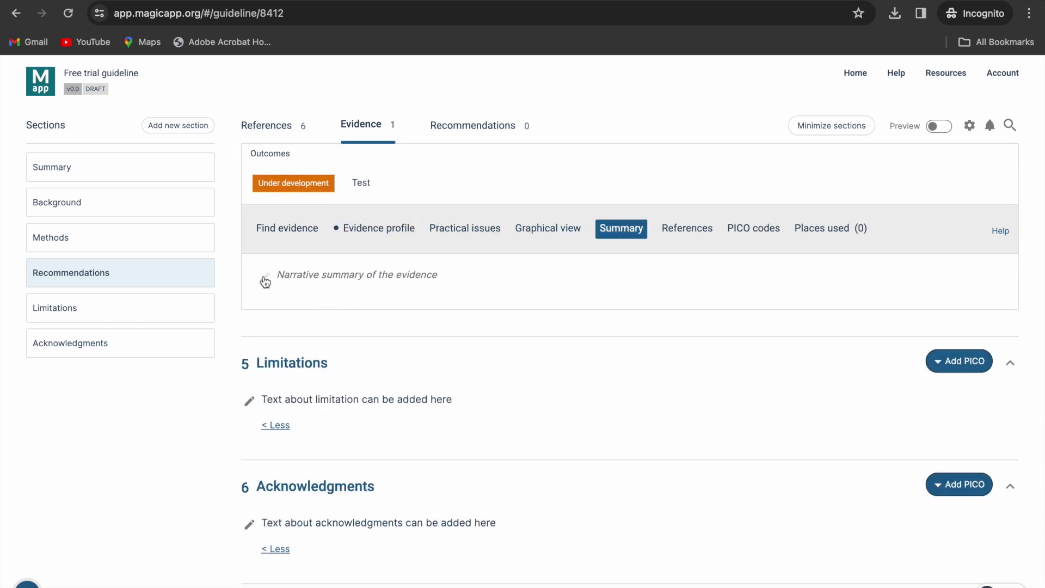
click(265, 281)
text(Add)
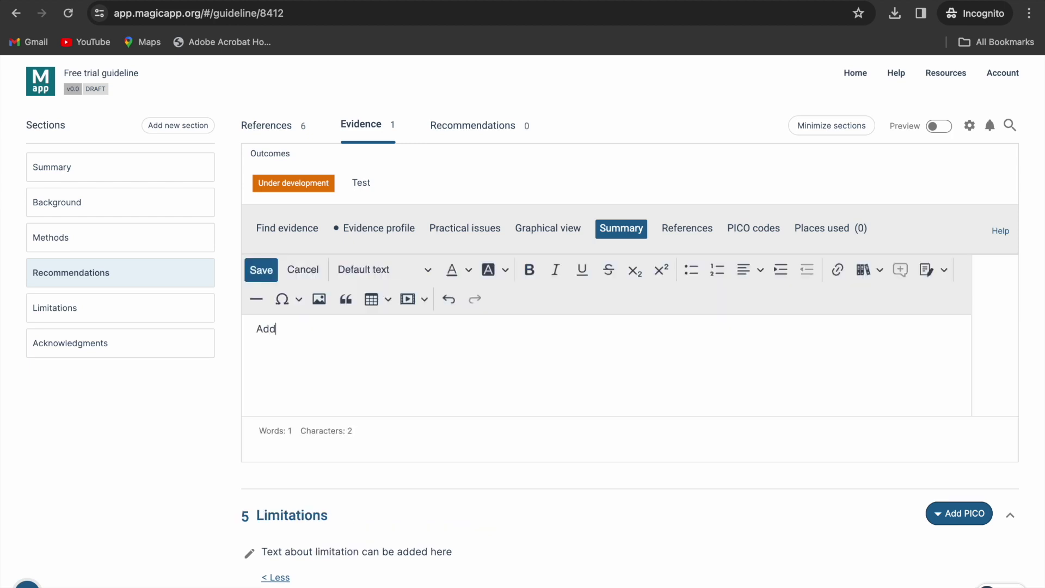
text( here information)
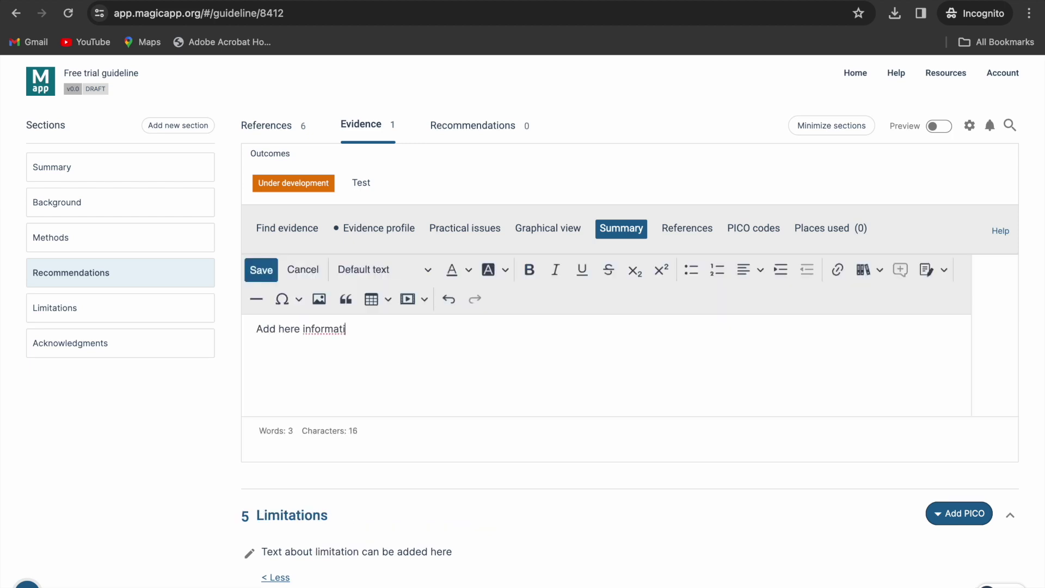
click(262, 272)
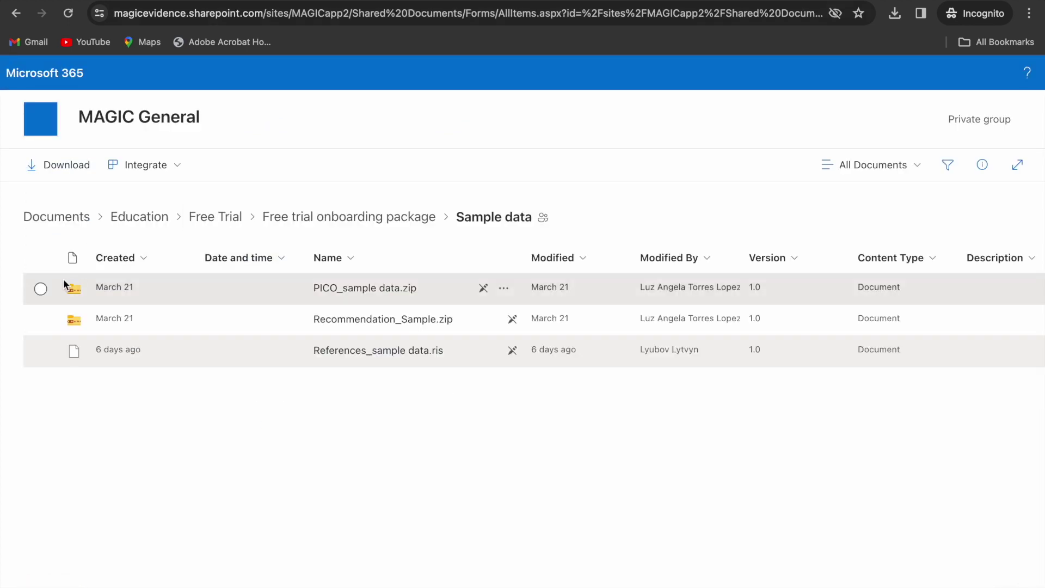
- Download PICO_sample data.zip from the SharePoint Sample data folder to Downloads
click(41, 288)
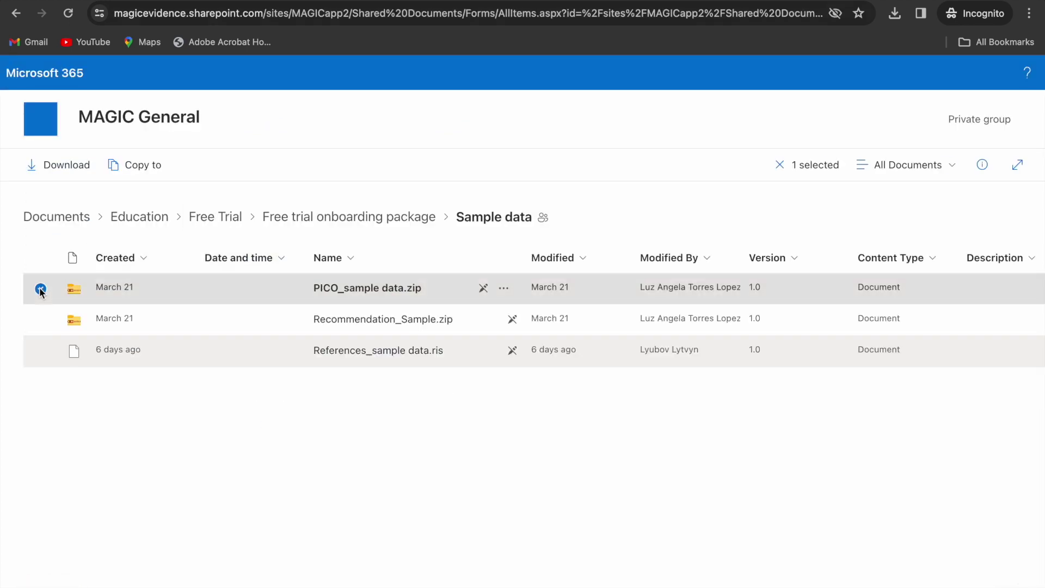
click(57, 169)
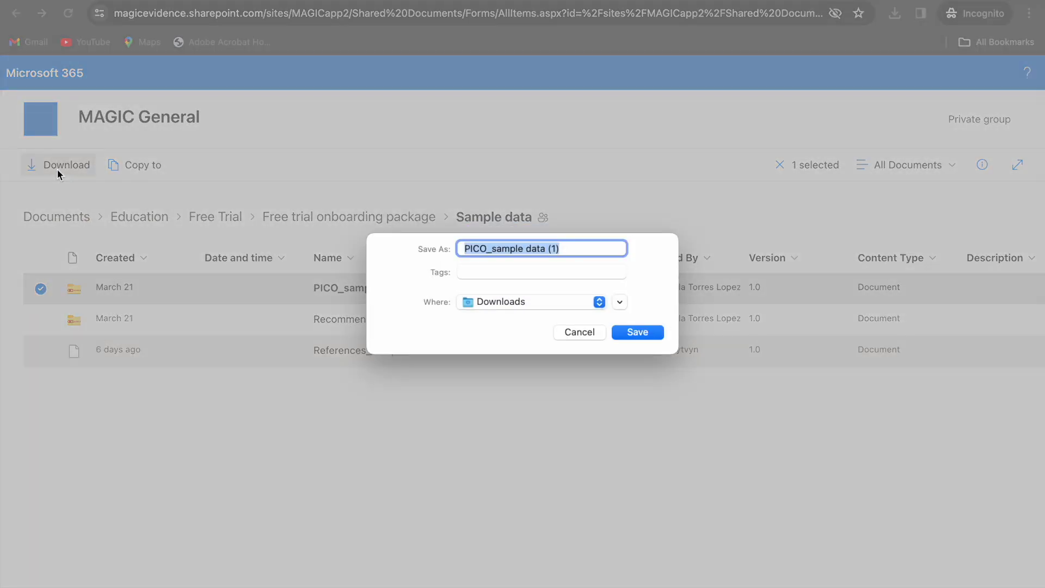
click(632, 333)
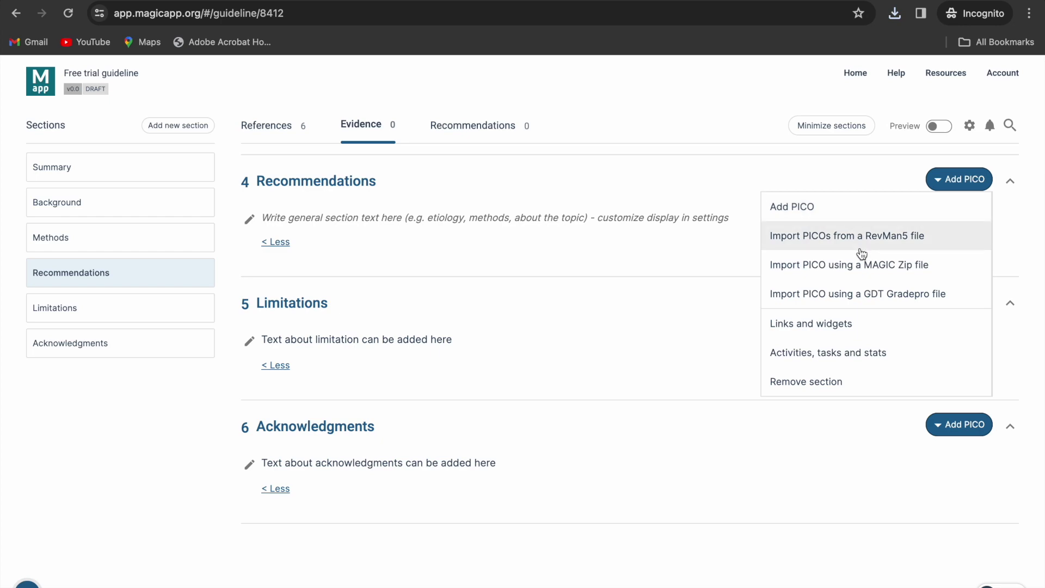
- Import the PICO from the MAGIC zip file PICO_sample data (1).zip into Recommendations
click(854, 268)
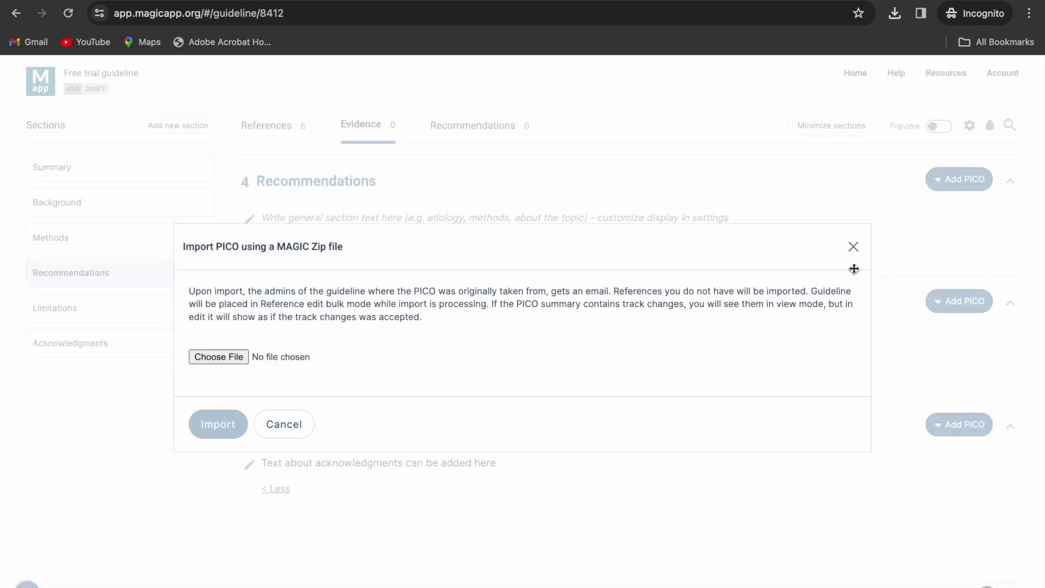
click(223, 354)
click(397, 209)
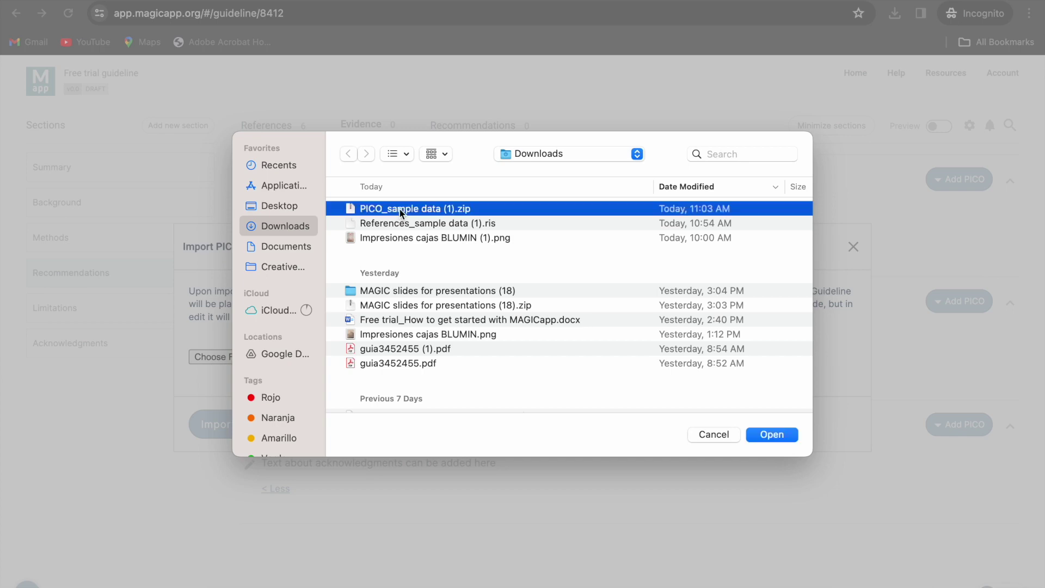
click(758, 436)
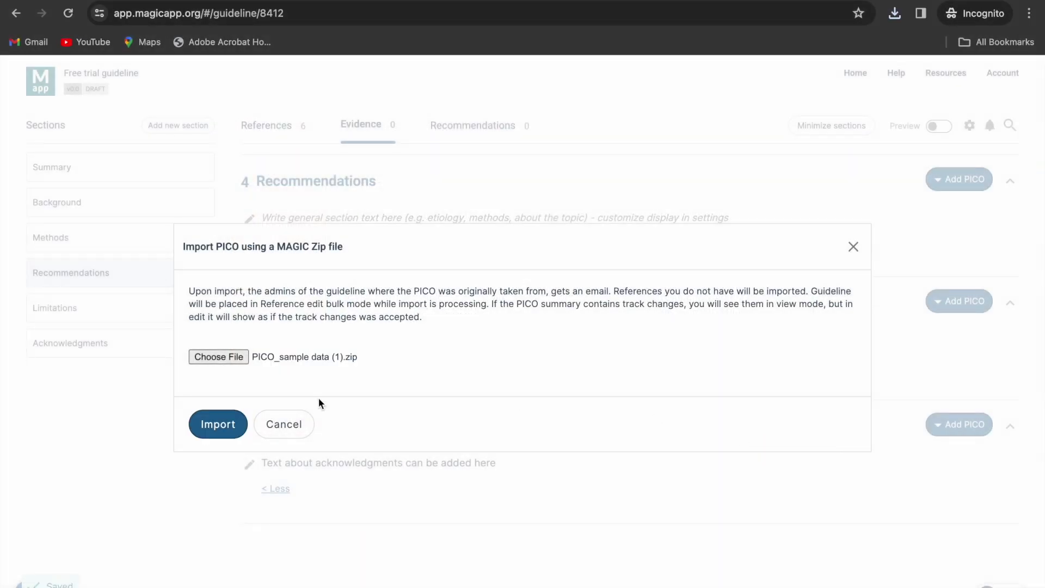
click(235, 423)
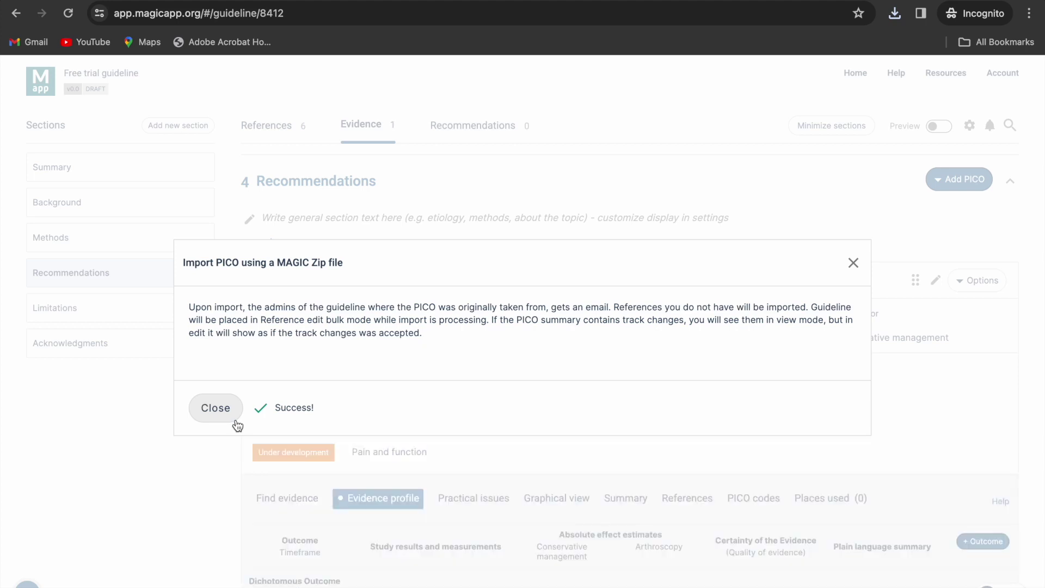
click(237, 425)
- Add a new outcome named 'Test' to the imported arthroscopy PICO
scroll(236, 419, down, 3)
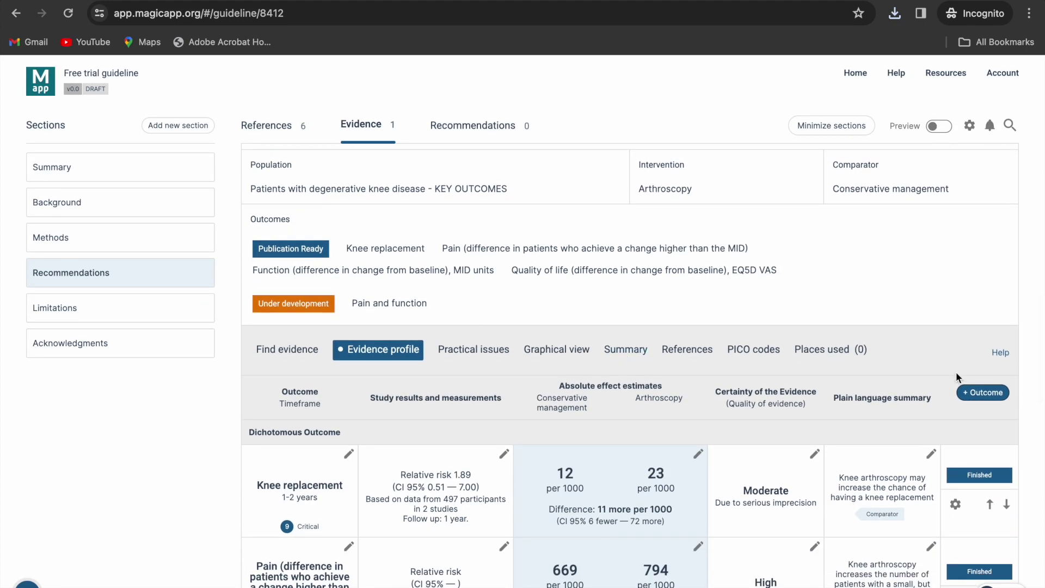
scroll(955, 371, down, 2)
click(967, 273)
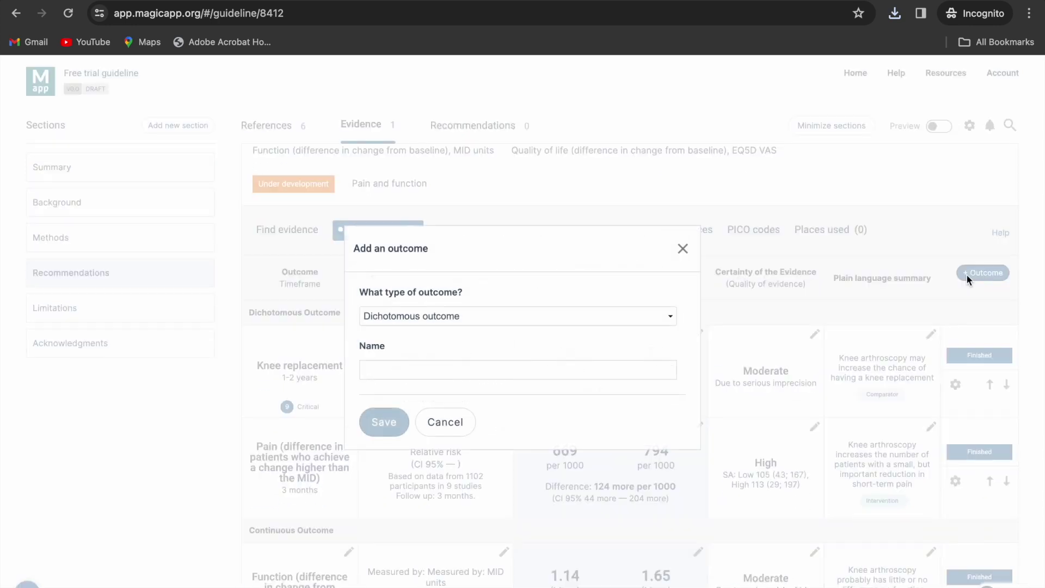
text(Test)
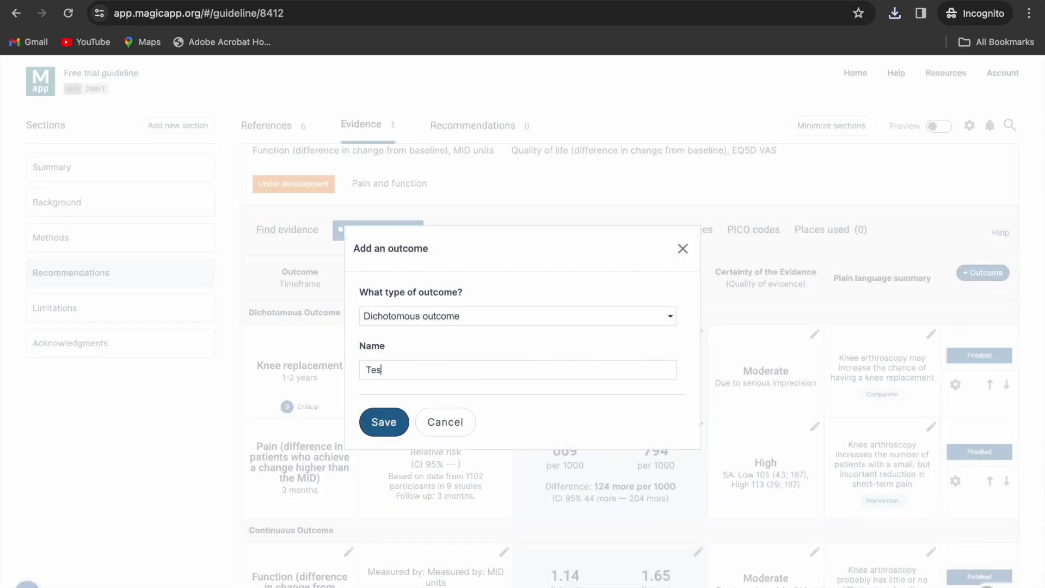
click(382, 421)
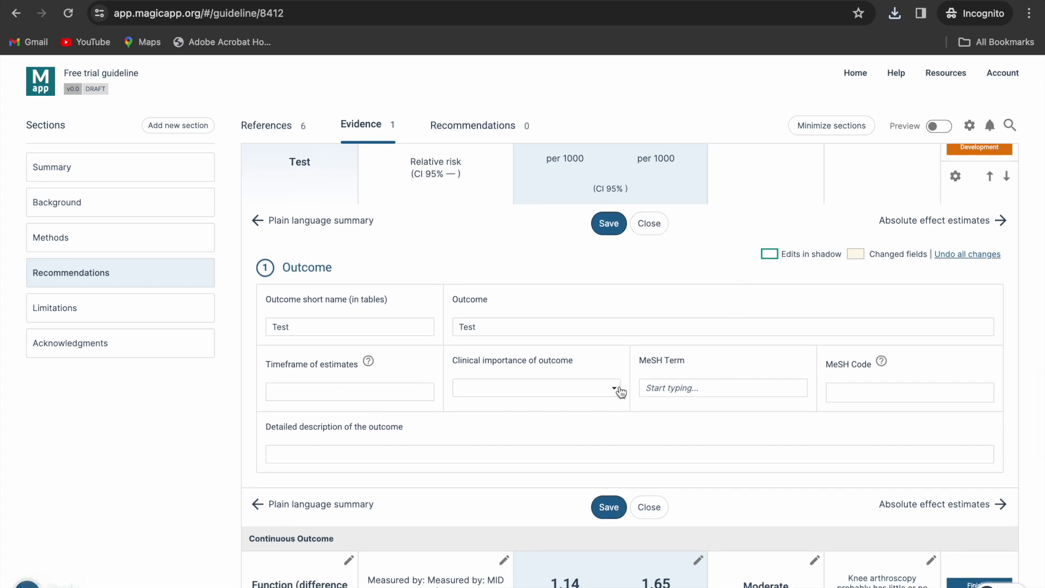
scroll(620, 390, up, 10)
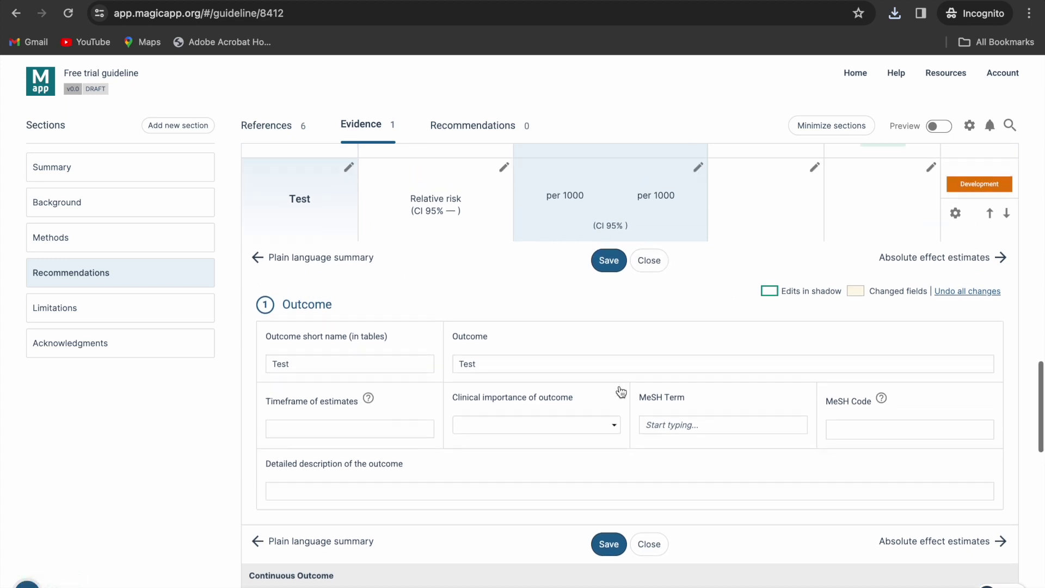
scroll(619, 385, down, 1)
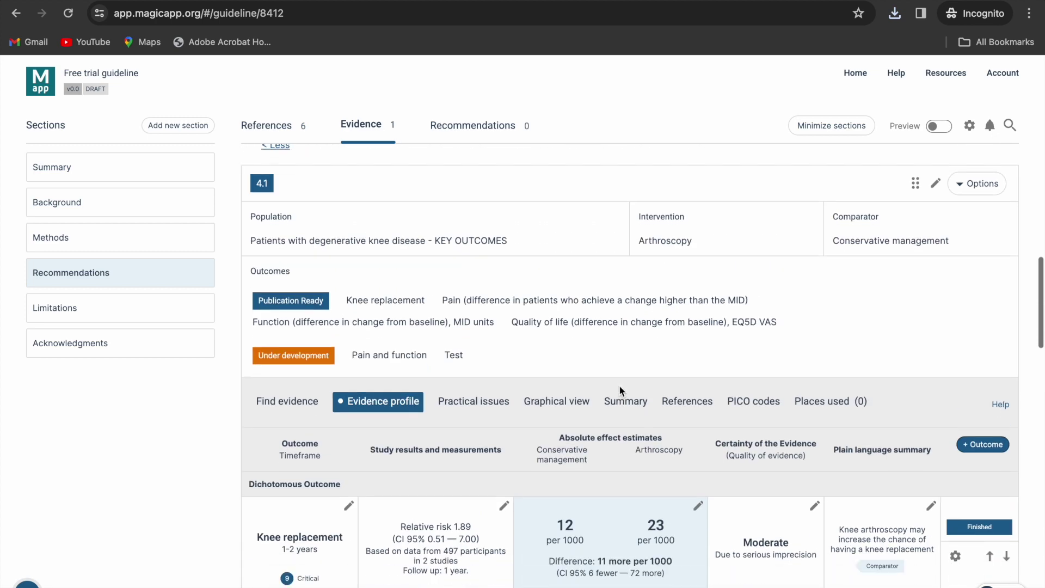
- Open the PICO's Practical issues, then start and cancel adding a practical issue
click(478, 401)
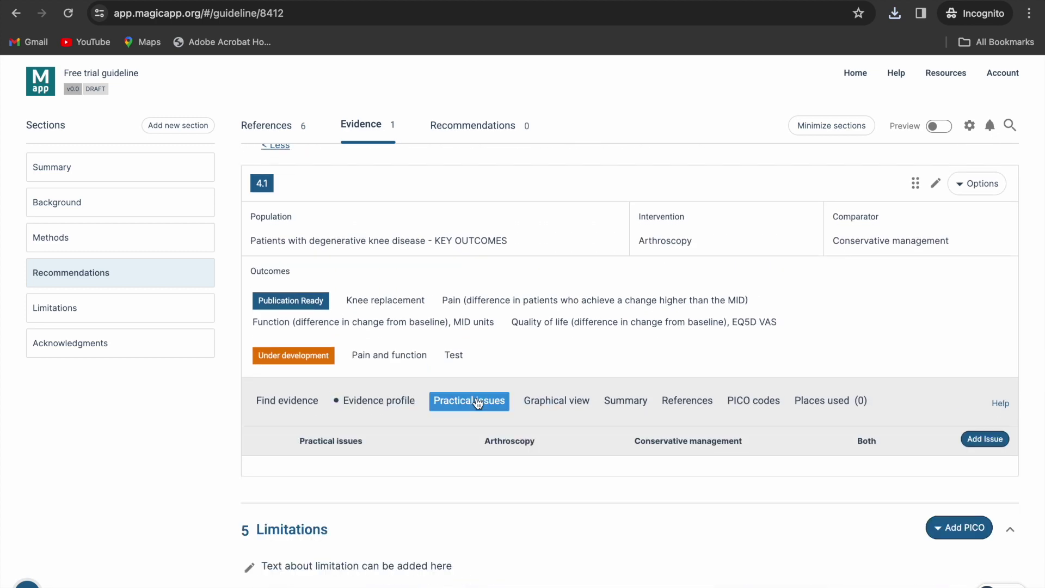
scroll(478, 402, down, 2)
click(985, 338)
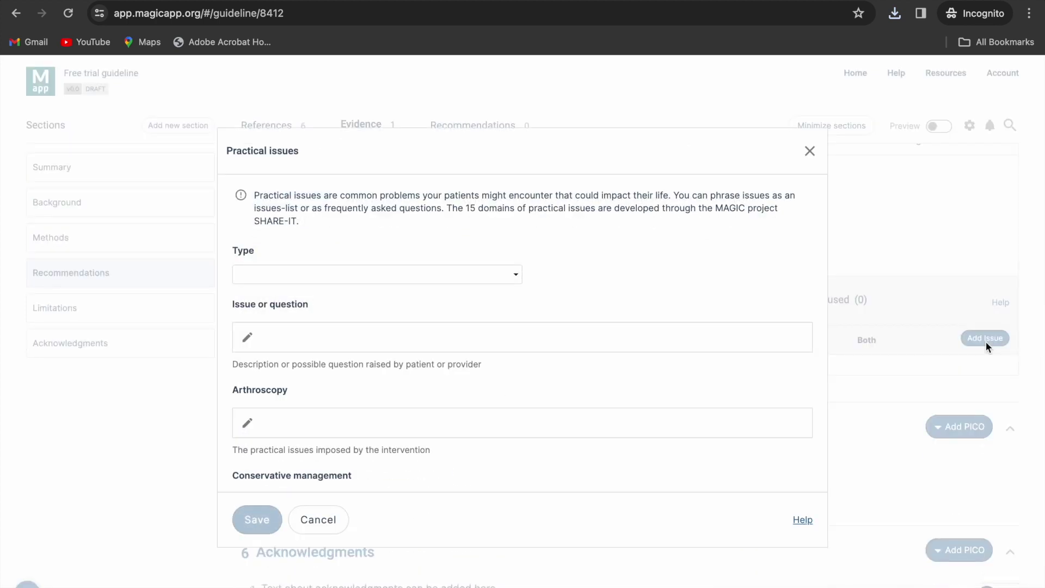
click(810, 153)
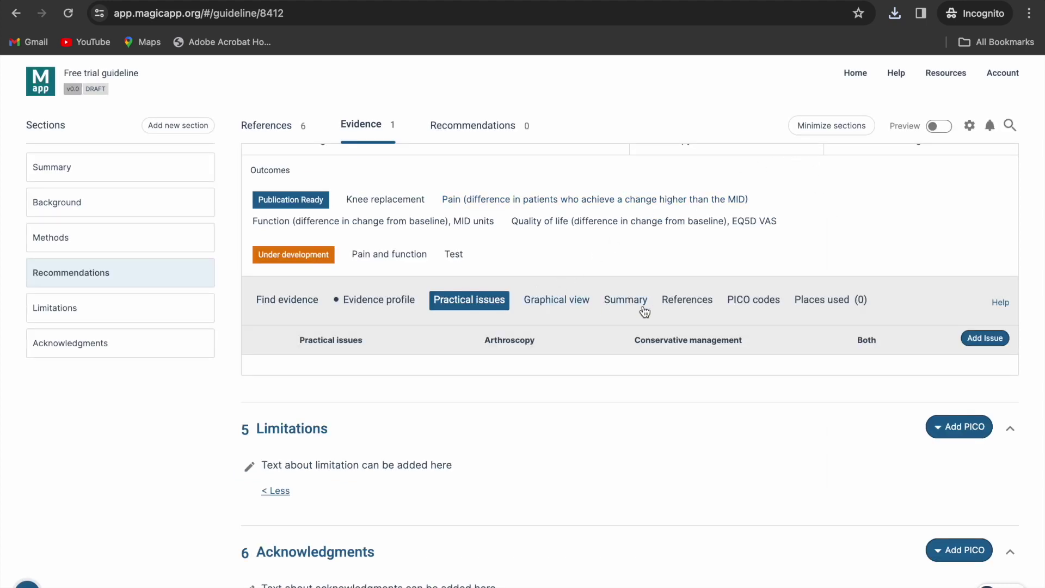
- Check the PICO's empty references, then display its evidence profile table
click(693, 303)
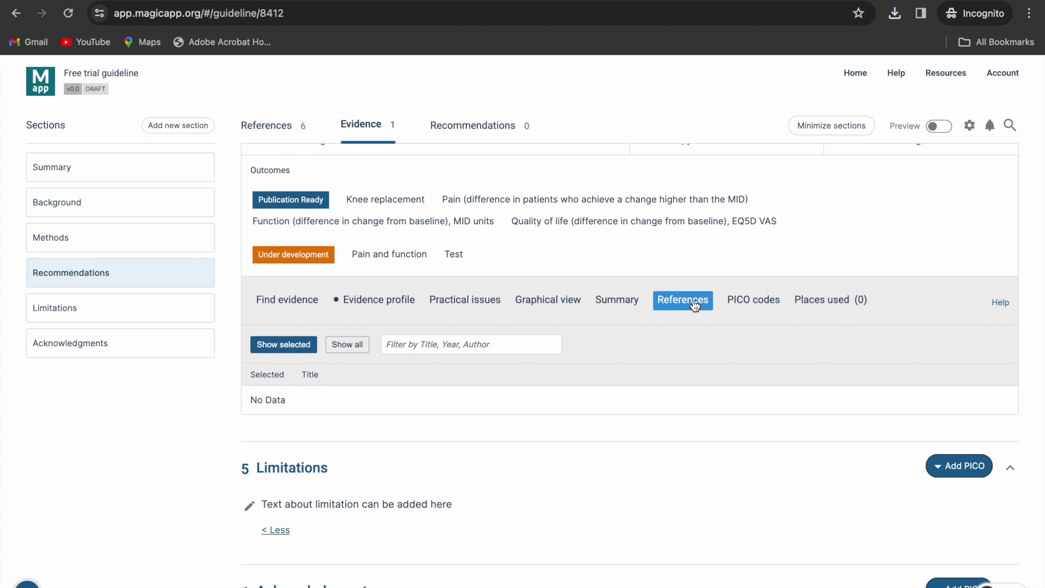
click(393, 301)
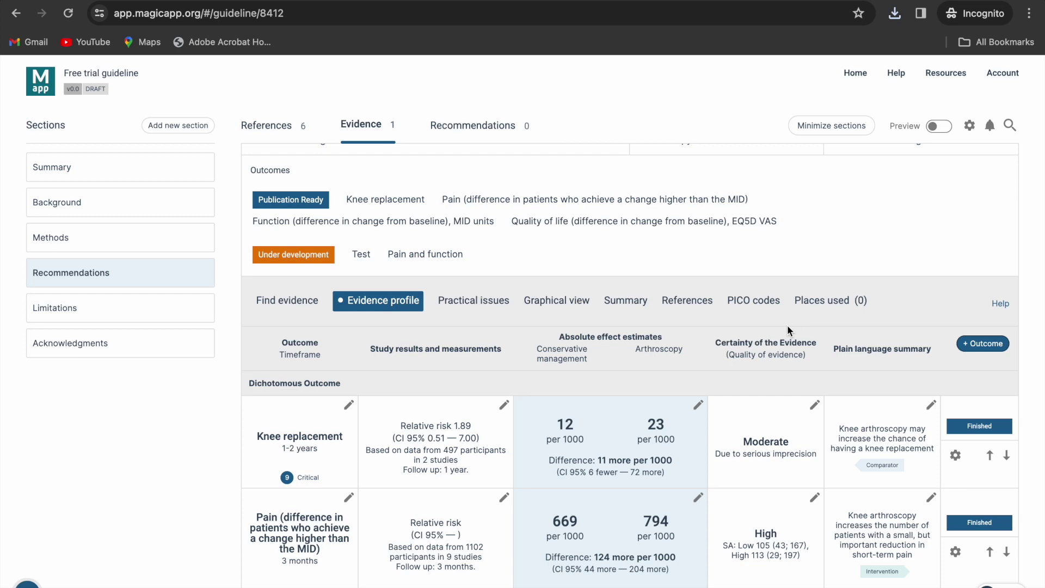
scroll(815, 327, up, 4)
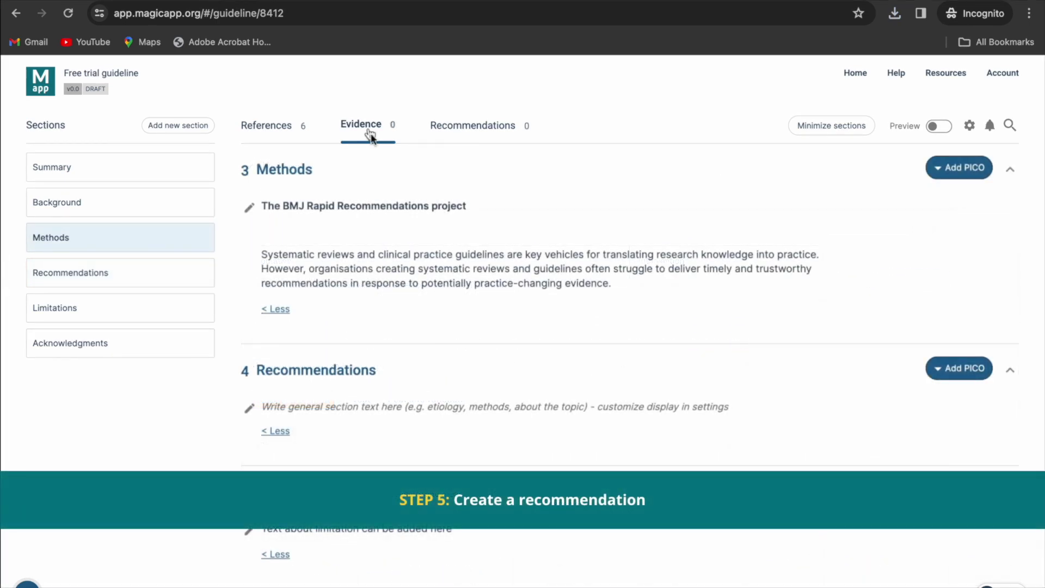
- Add a new empty recommendation to section 4 of Recommendations
click(443, 133)
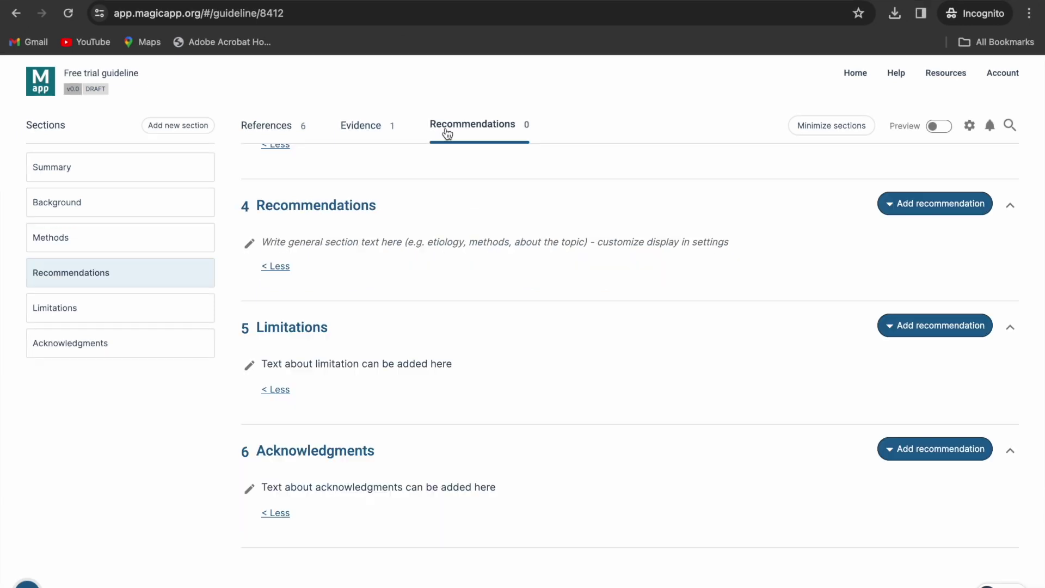
scroll(527, 339, up, 3)
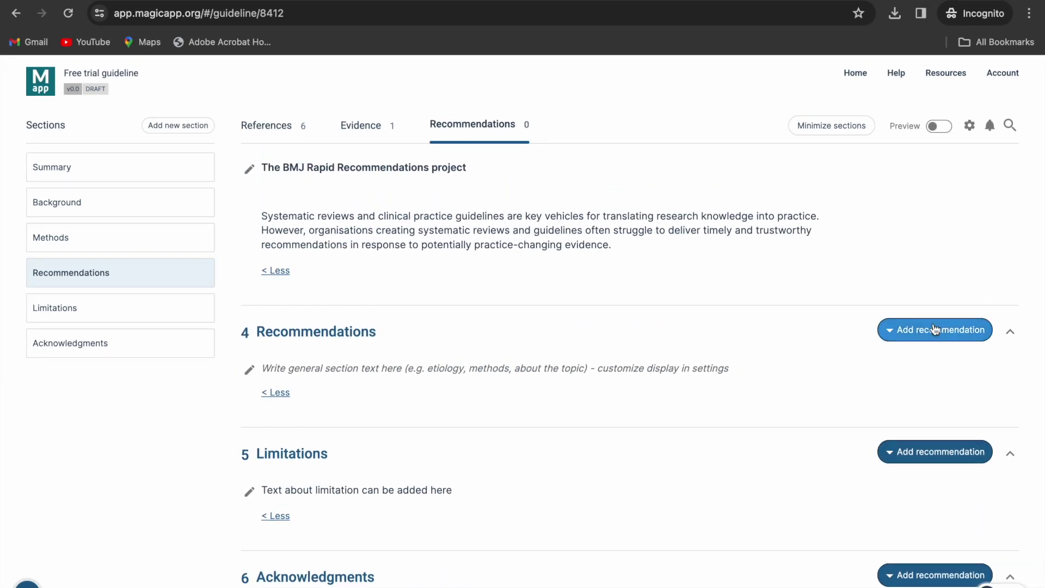
click(931, 329)
click(917, 364)
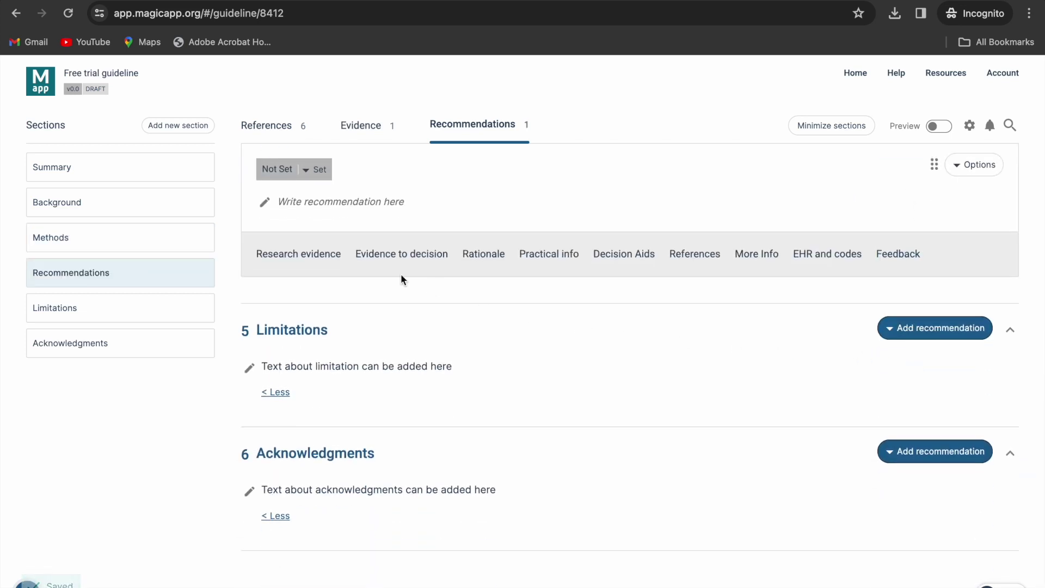
- Link the Arthroscopy vs Conservative management evidence and open the recommendation text editor
click(316, 257)
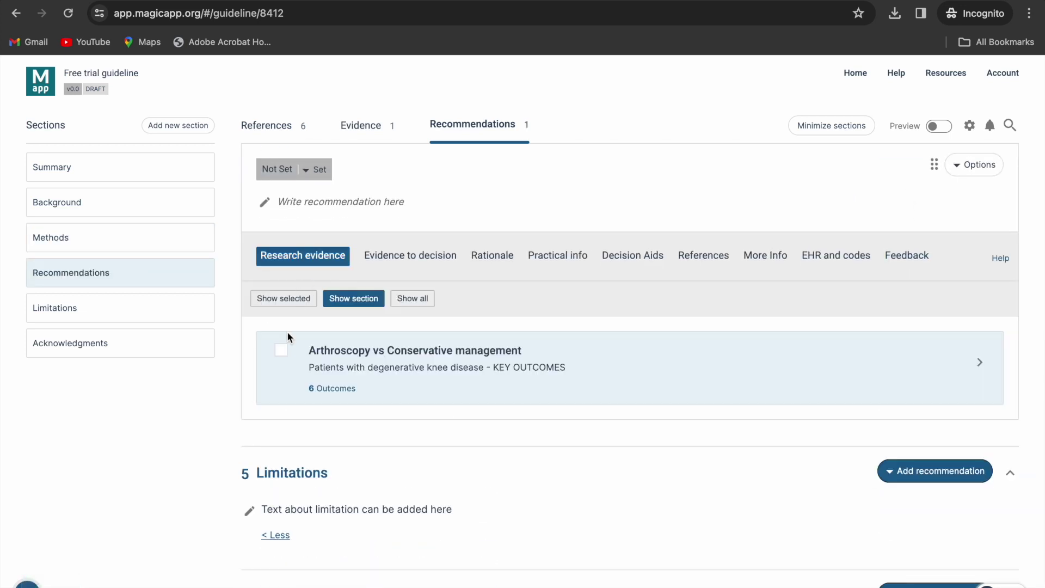
click(281, 351)
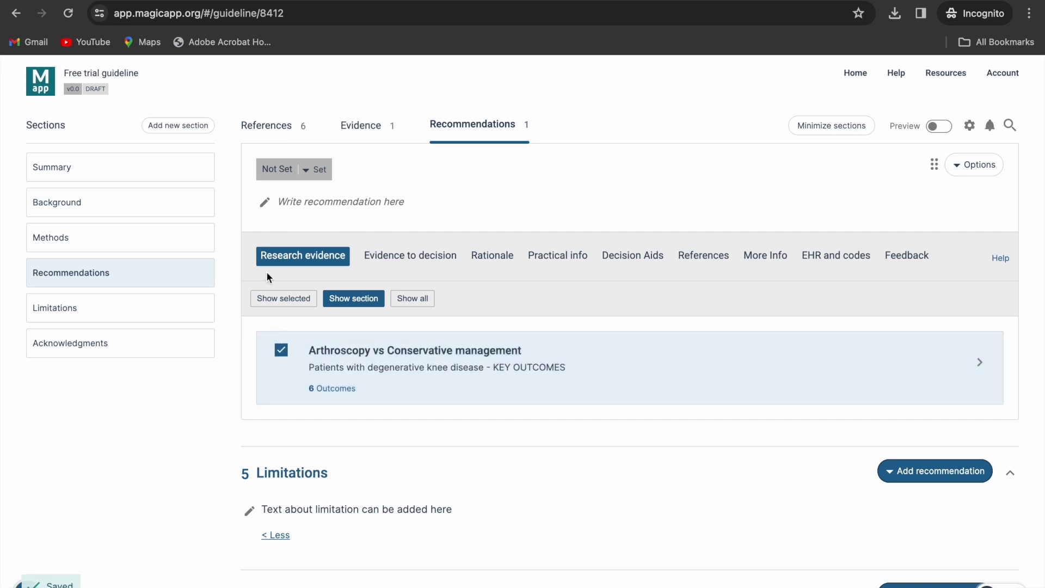
click(265, 203)
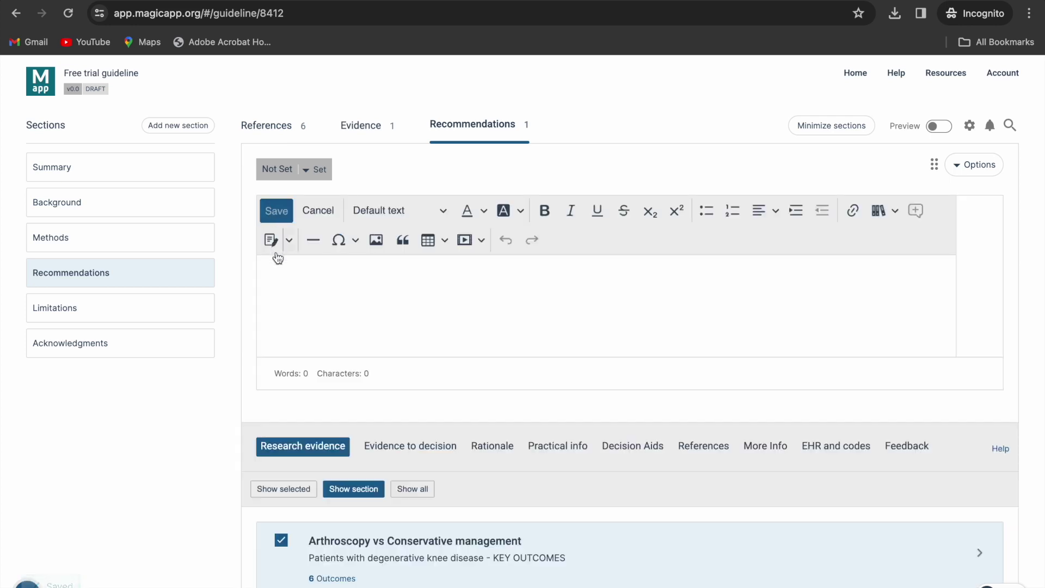
click(277, 269)
- Save 'We recommend against arthroscopic knee surgery...' as a Strong recommendation against, with a remark field
text(We recommend against arthroscopic knee surgery in patients with degenerative knee disease.)
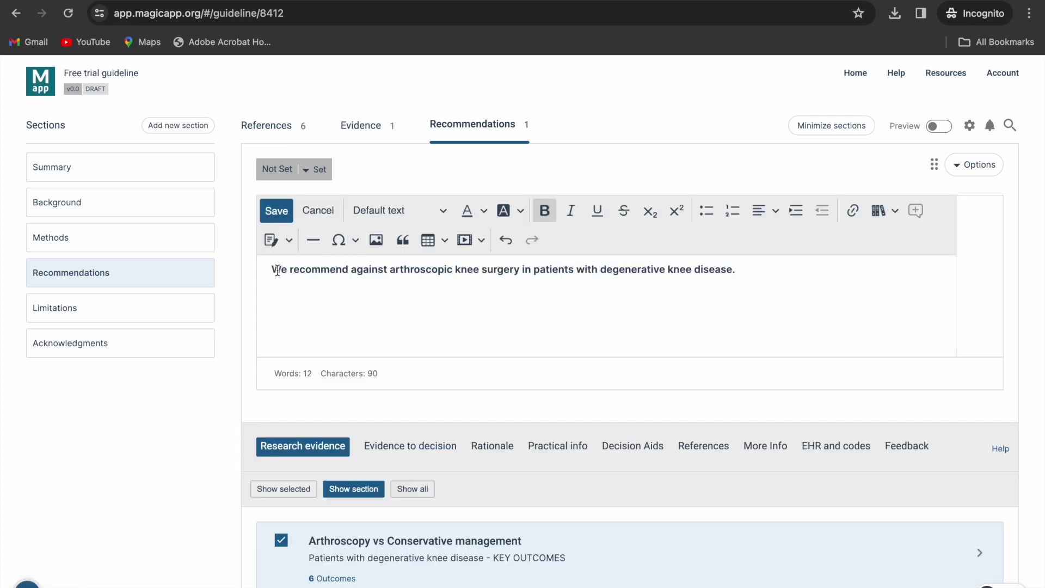
click(277, 211)
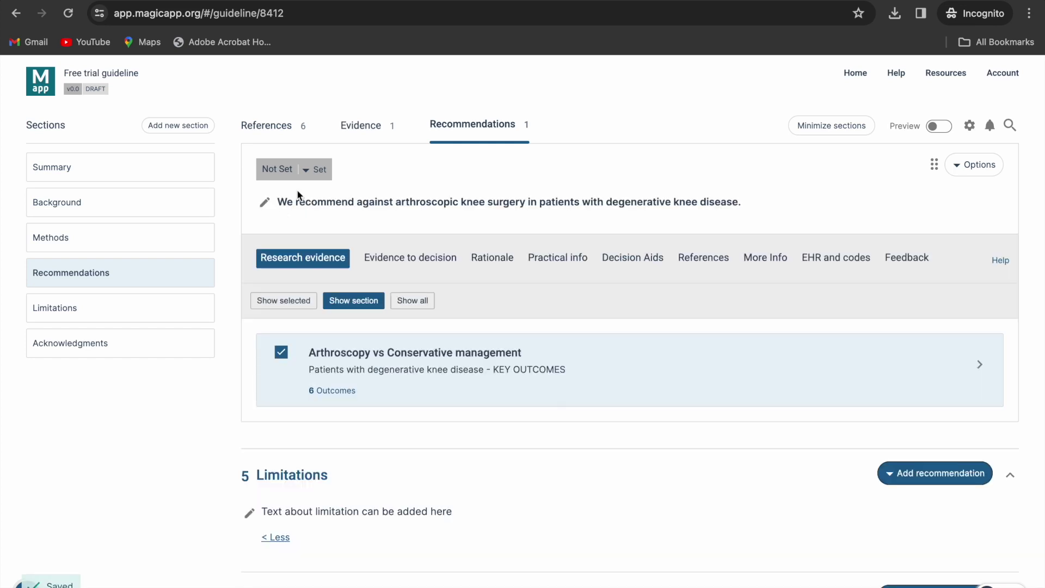
click(311, 170)
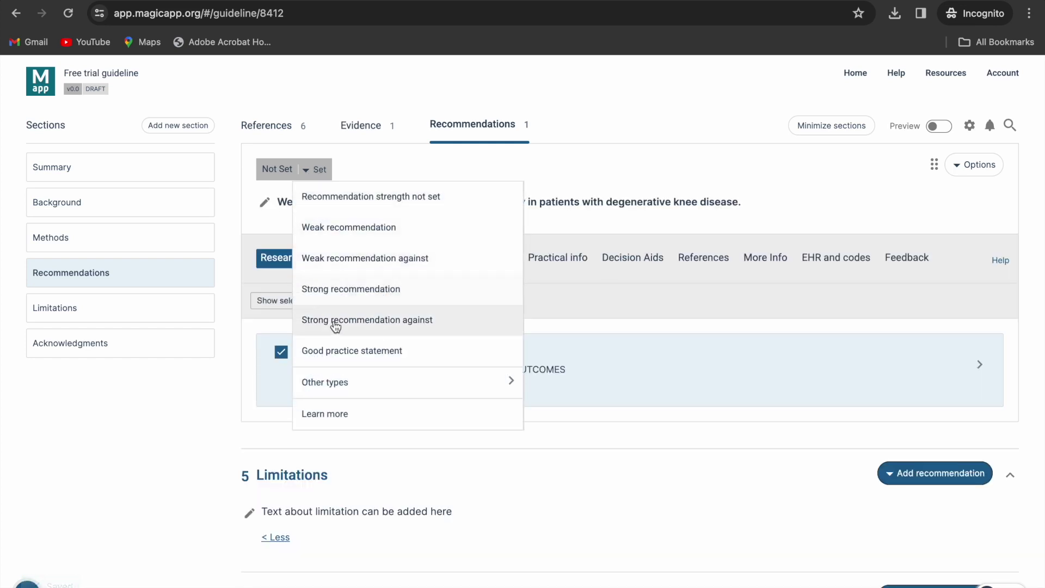
click(335, 321)
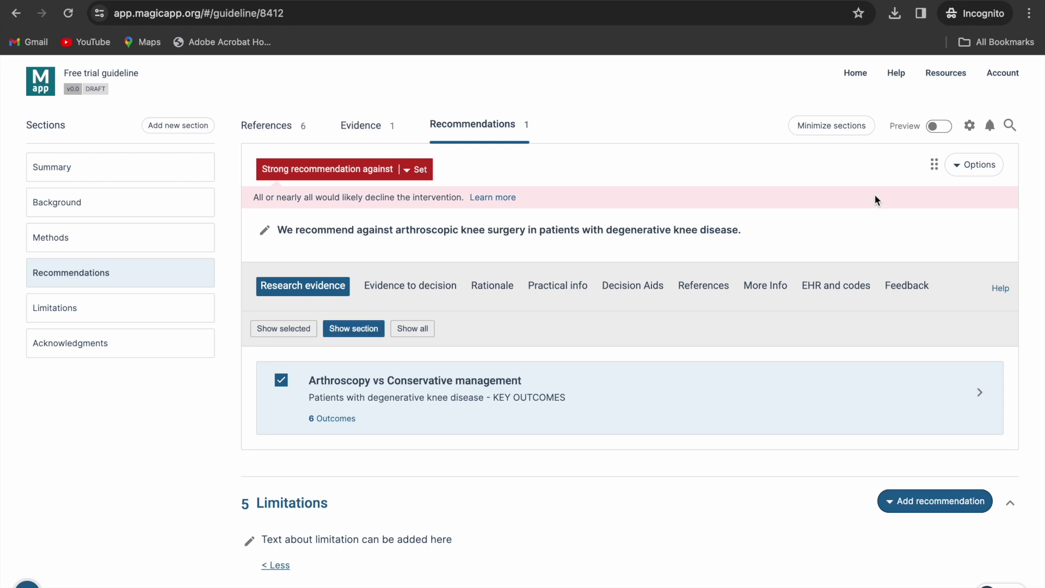
click(972, 165)
click(925, 222)
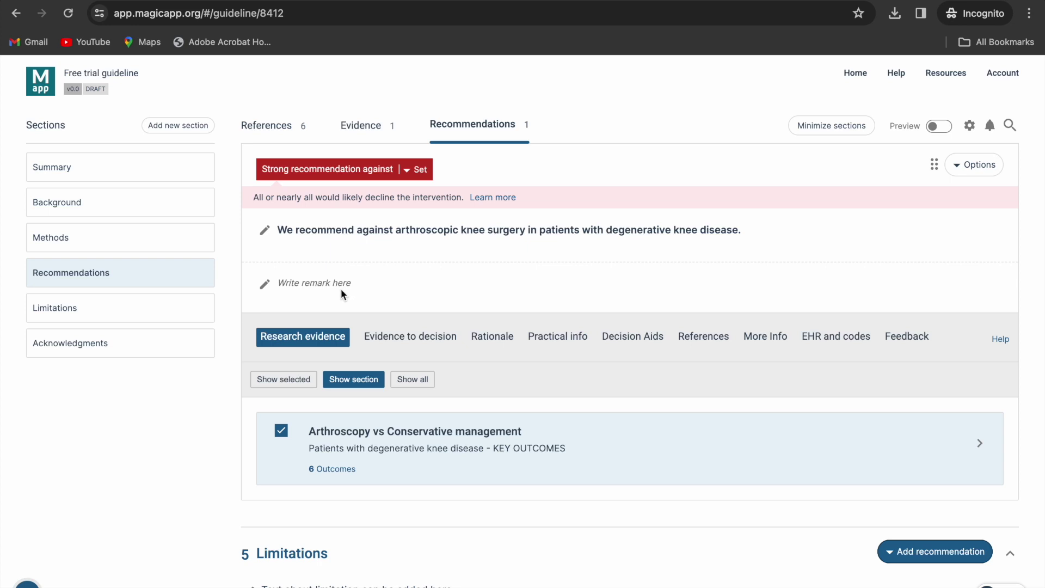
- Browse the recommendation's Evidence to decision, Rationale, Practical info and More Info panels
click(390, 343)
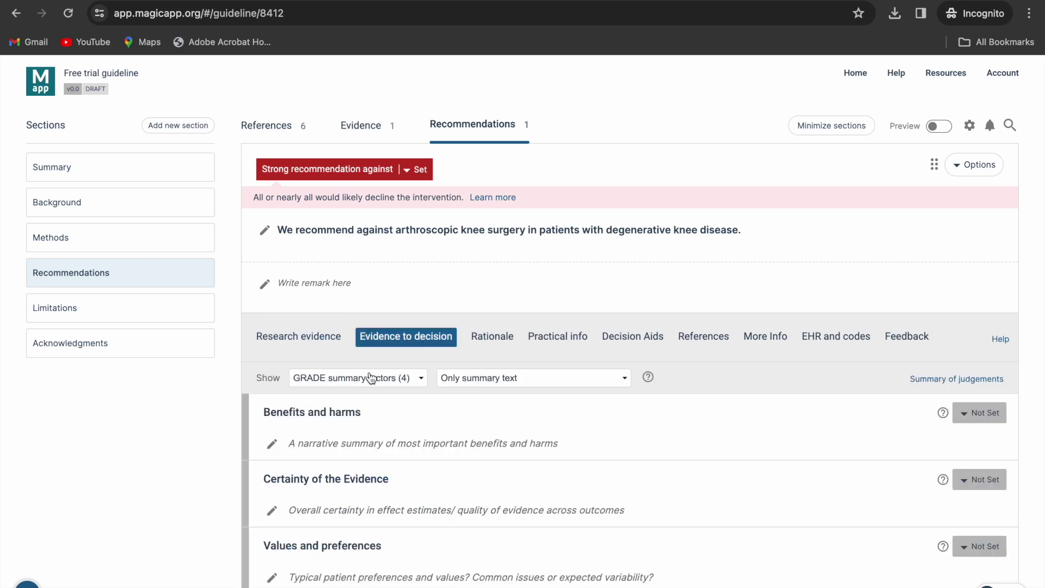
click(370, 378)
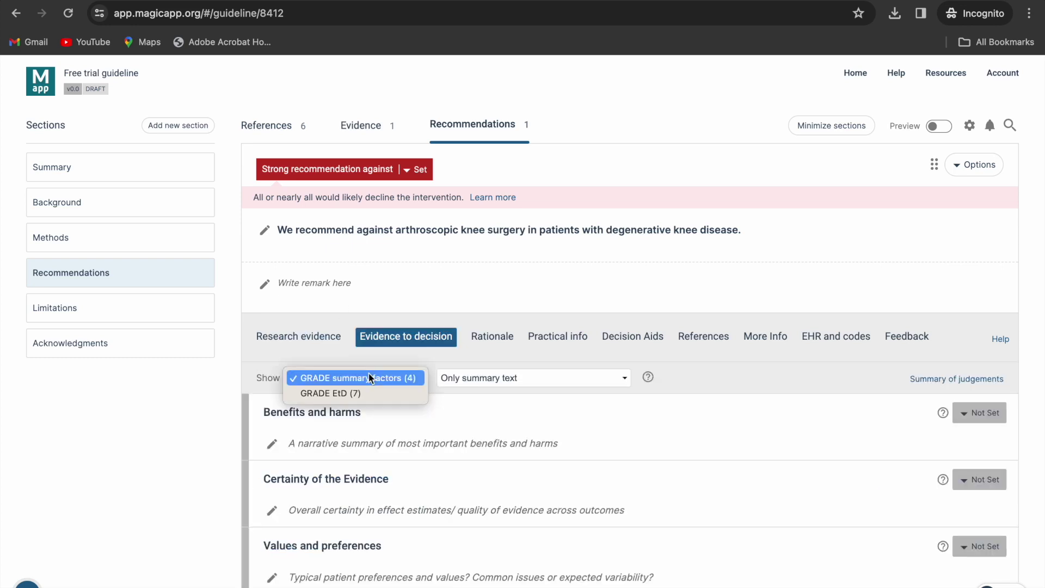
click(501, 338)
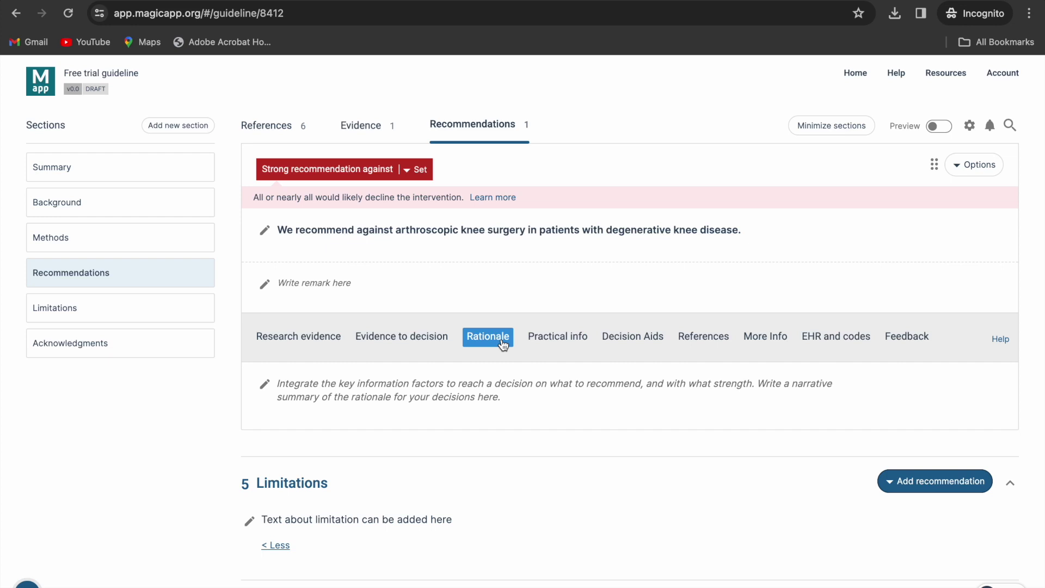
click(547, 338)
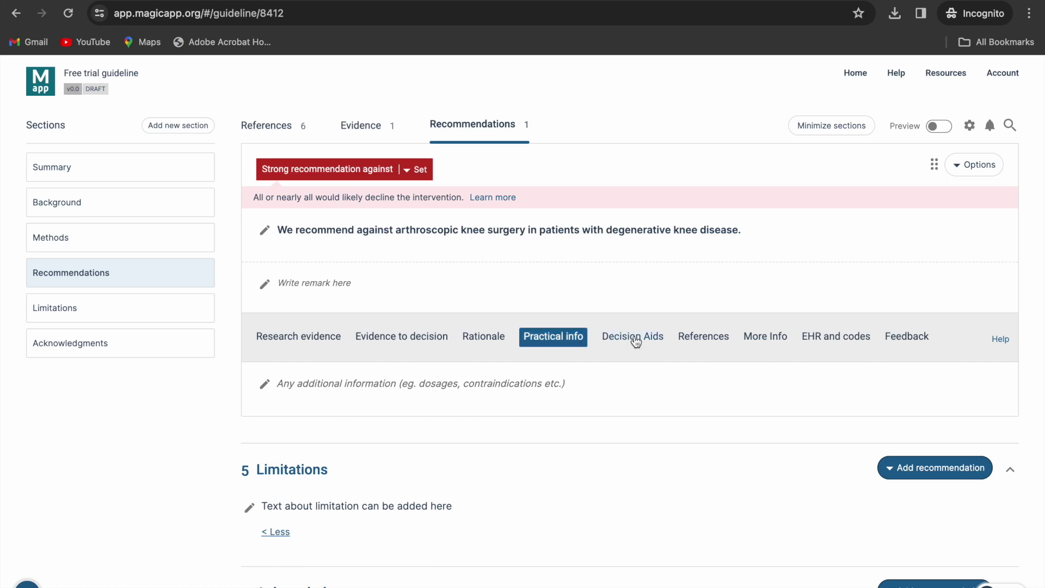
click(752, 343)
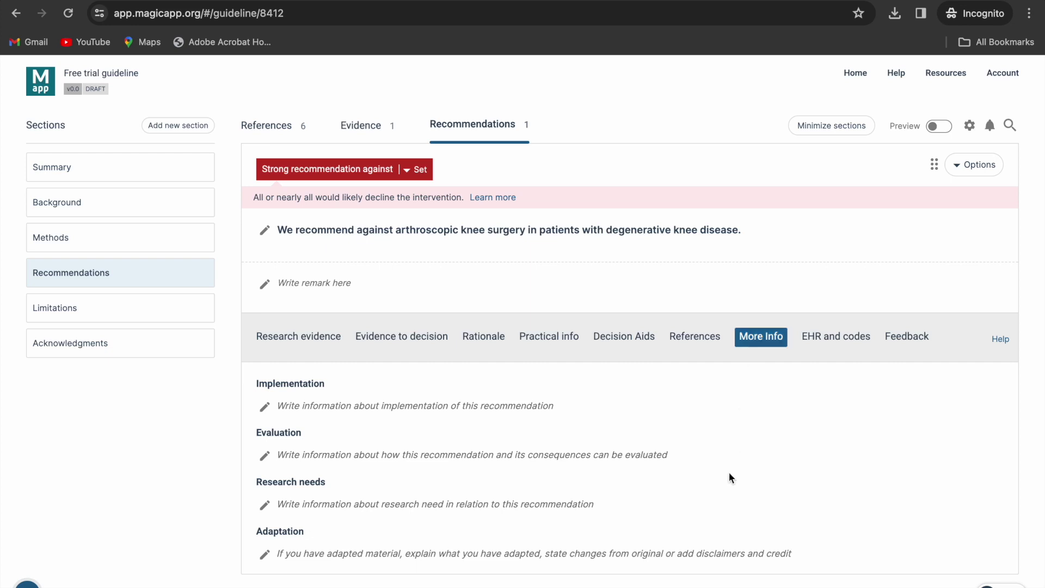
scroll(729, 472, down, 3)
scroll(730, 472, up, 4)
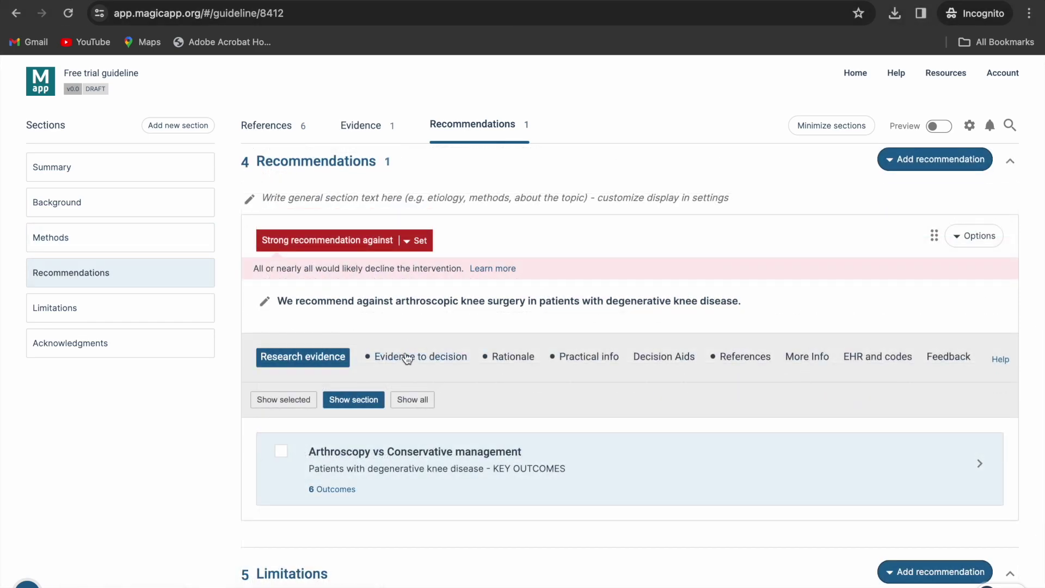
- Link the Arthroscopy vs Conservative management evidence and review the Evidence to decision judgements
click(282, 453)
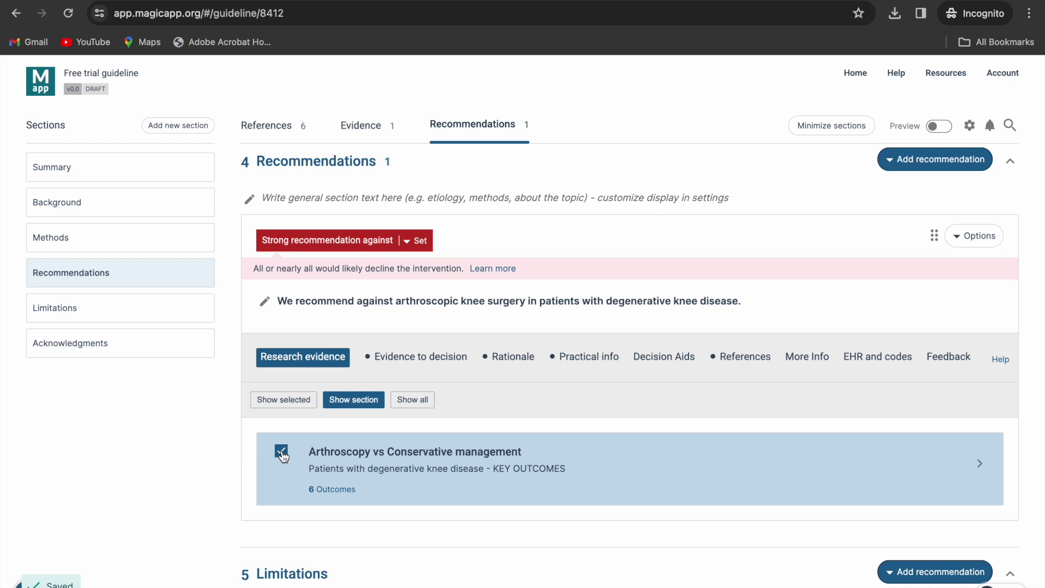
click(387, 360)
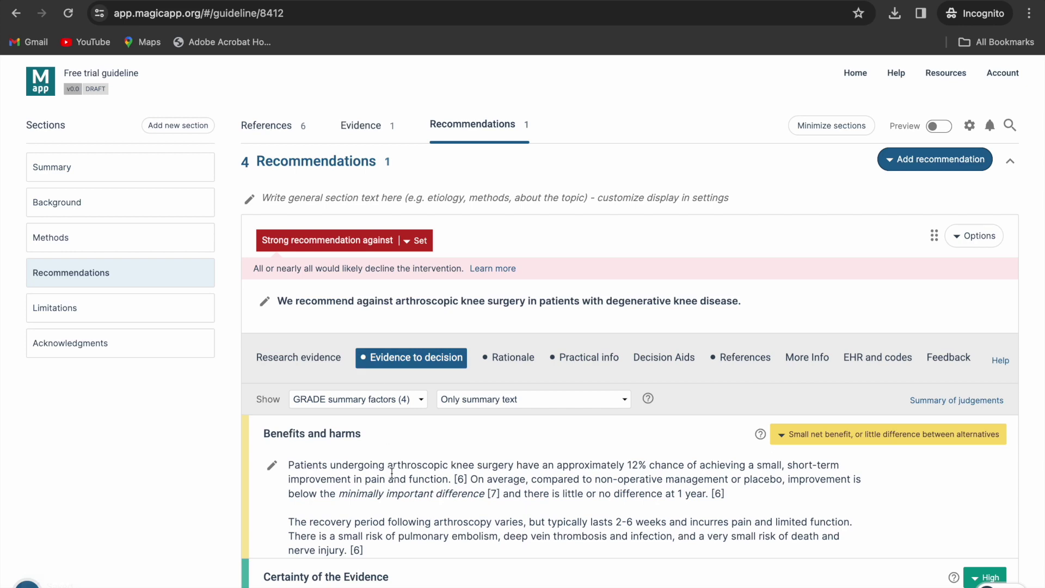
scroll(392, 471, down, 3)
scroll(392, 471, up, 2)
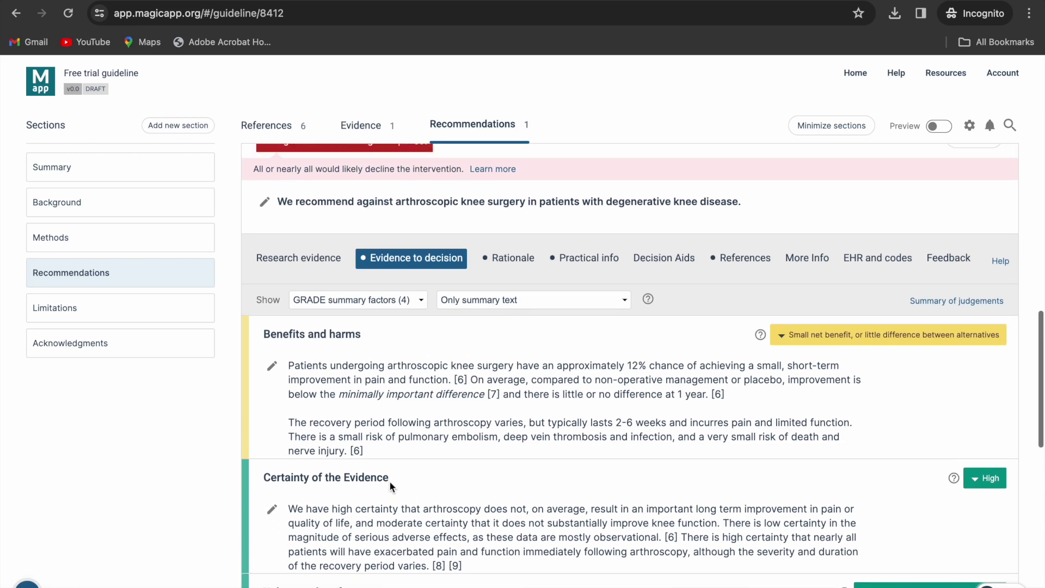
- Review the Rationale, Practical info and References tabs, returning to Evidence to decision
click(498, 264)
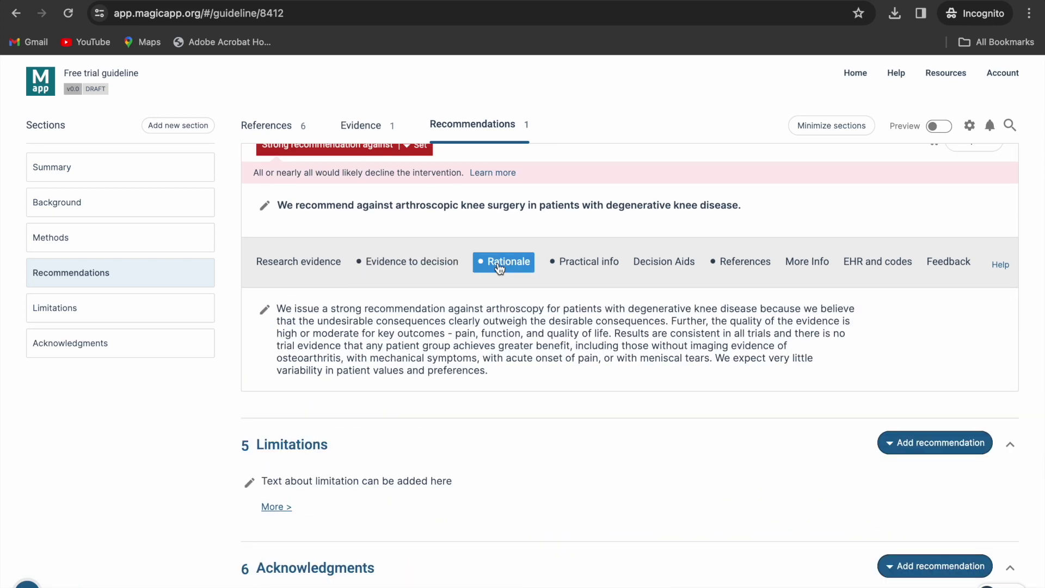
click(588, 260)
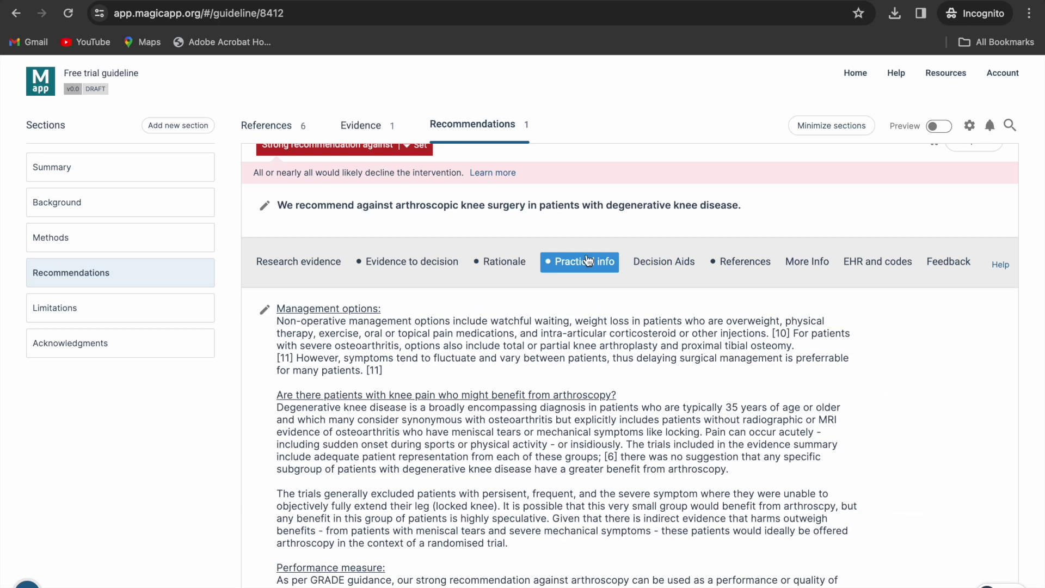
click(742, 262)
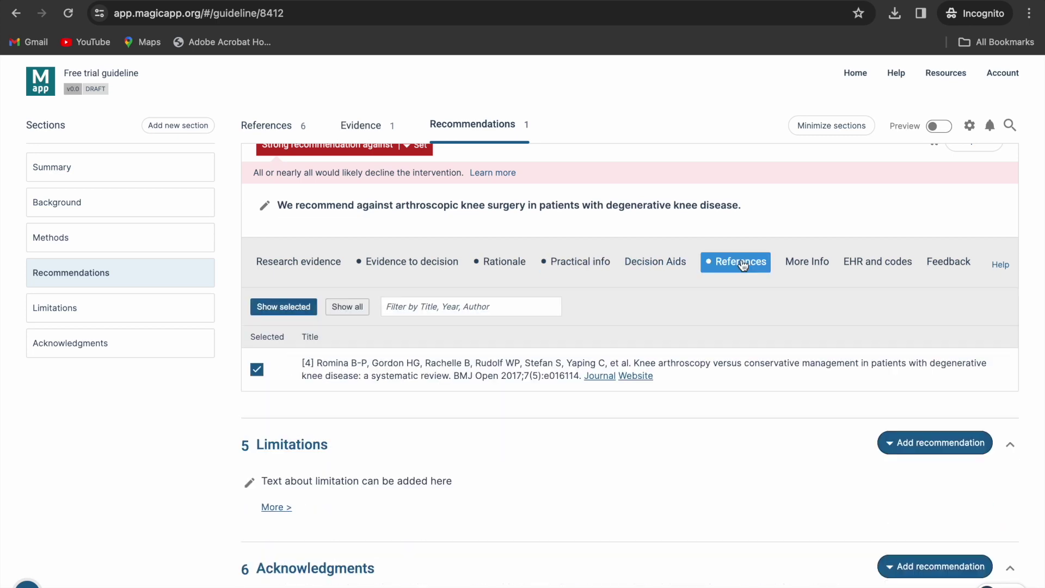
click(428, 266)
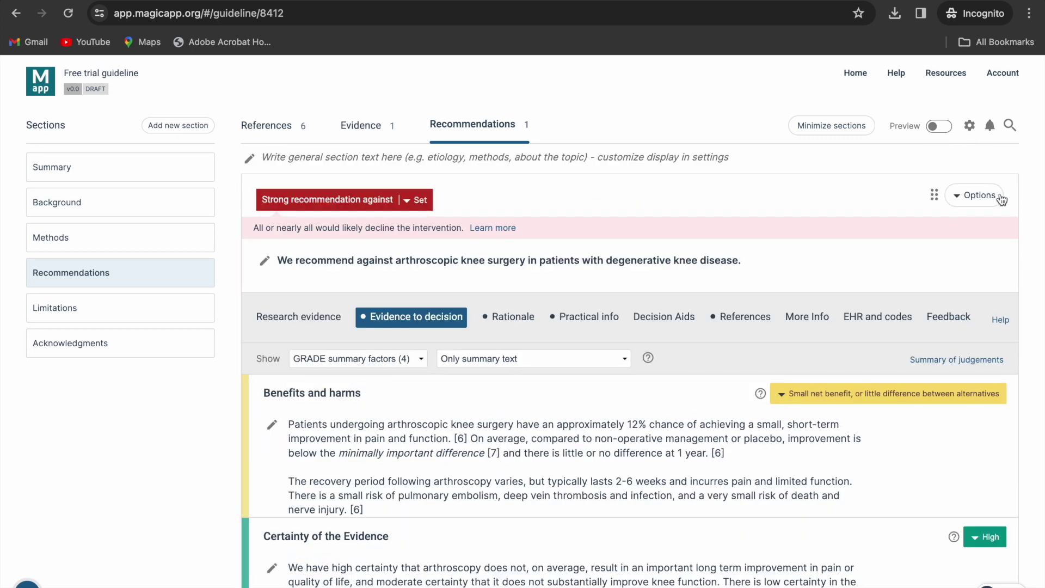
- Give the recommendation the 'New' status label
click(992, 197)
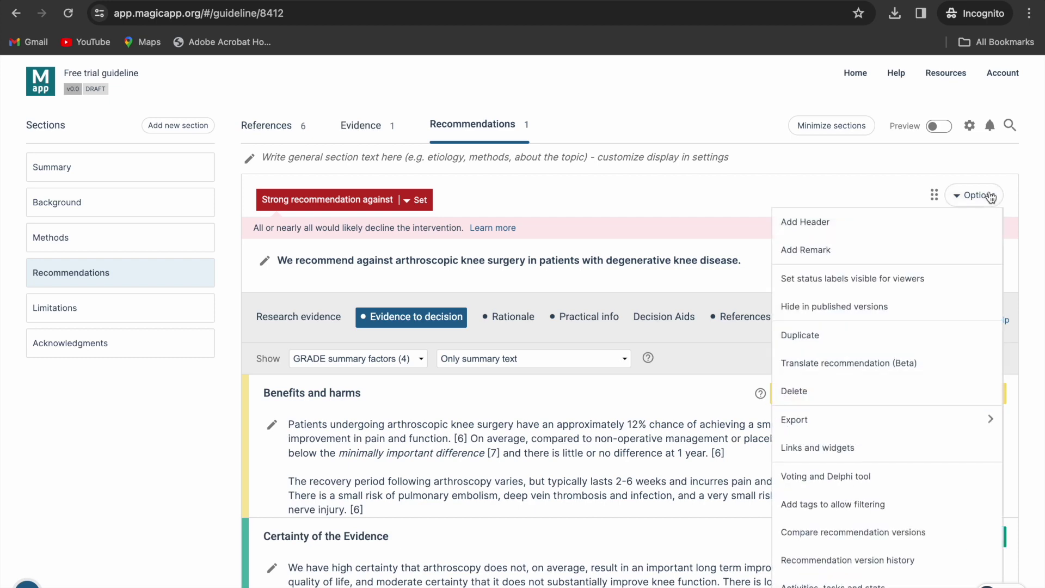
click(945, 280)
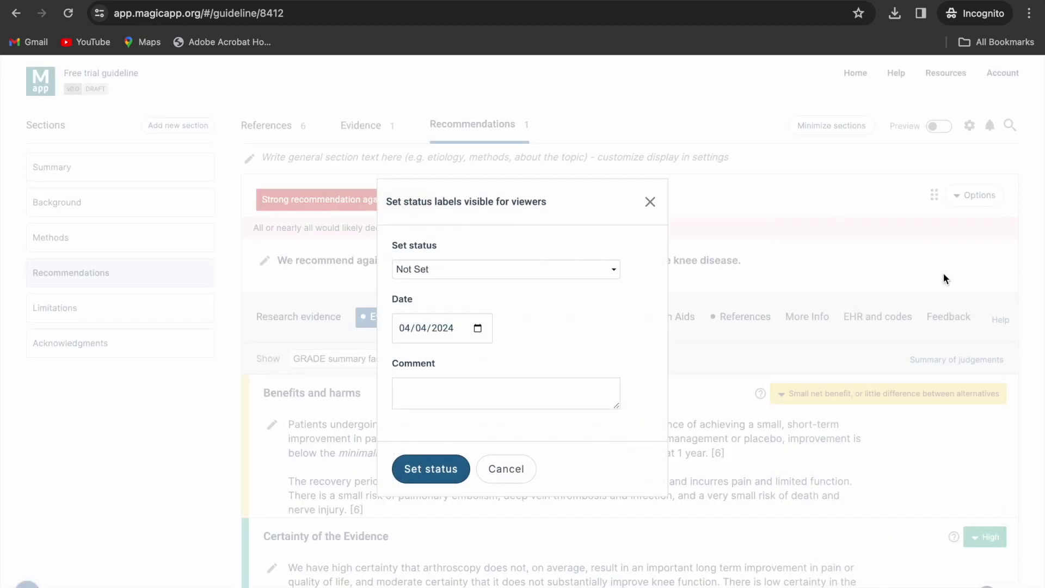
click(549, 270)
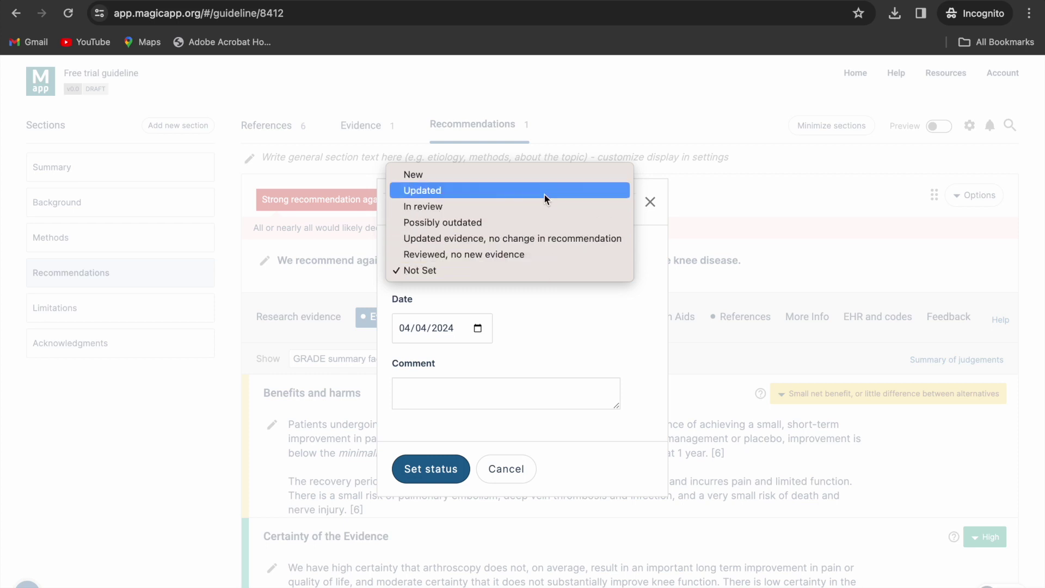
click(545, 174)
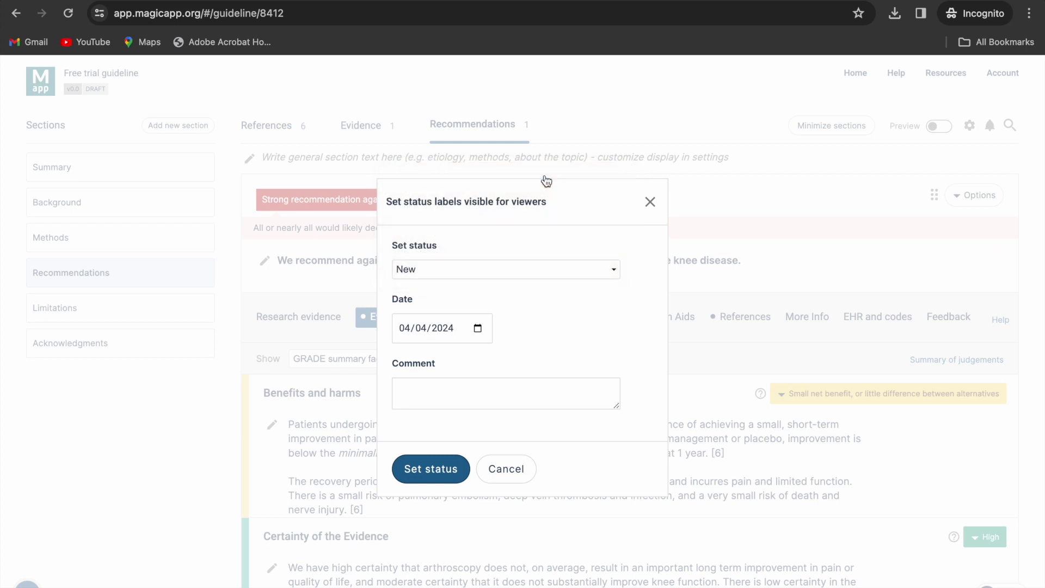
click(430, 465)
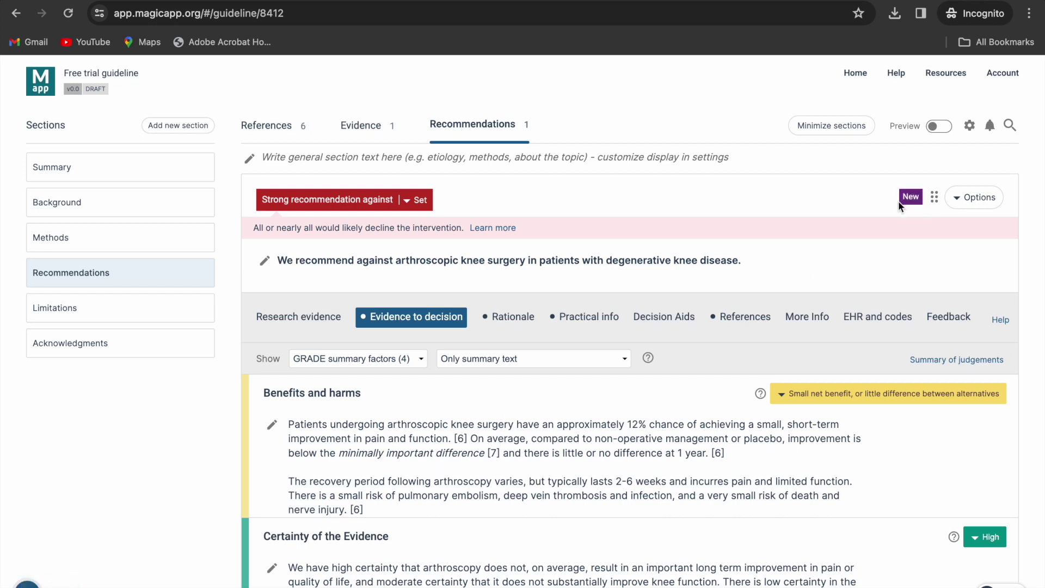
- Add a 'Surgery' filtering tag to the recommendation
click(992, 202)
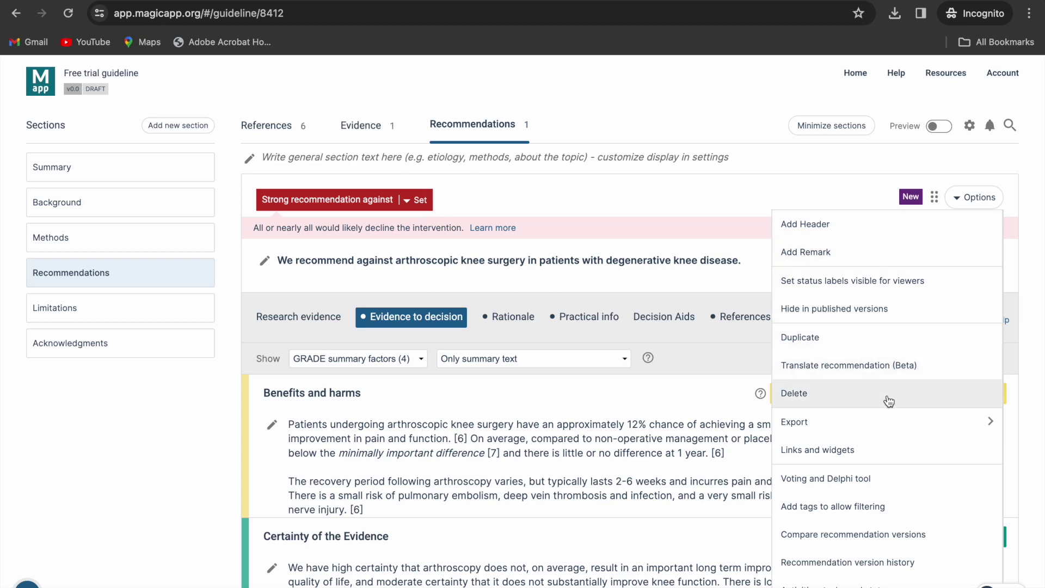
click(919, 509)
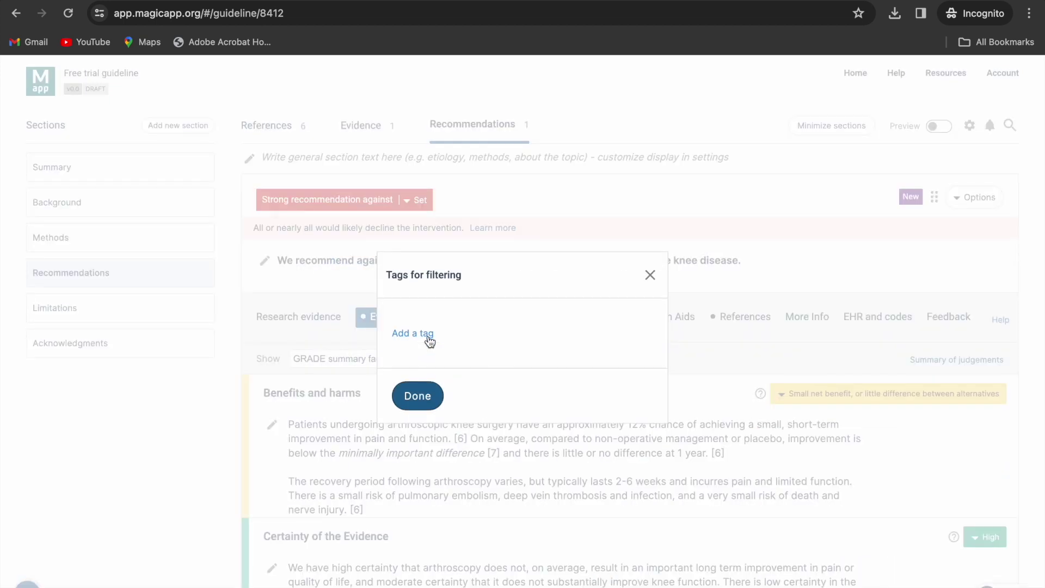
click(429, 337)
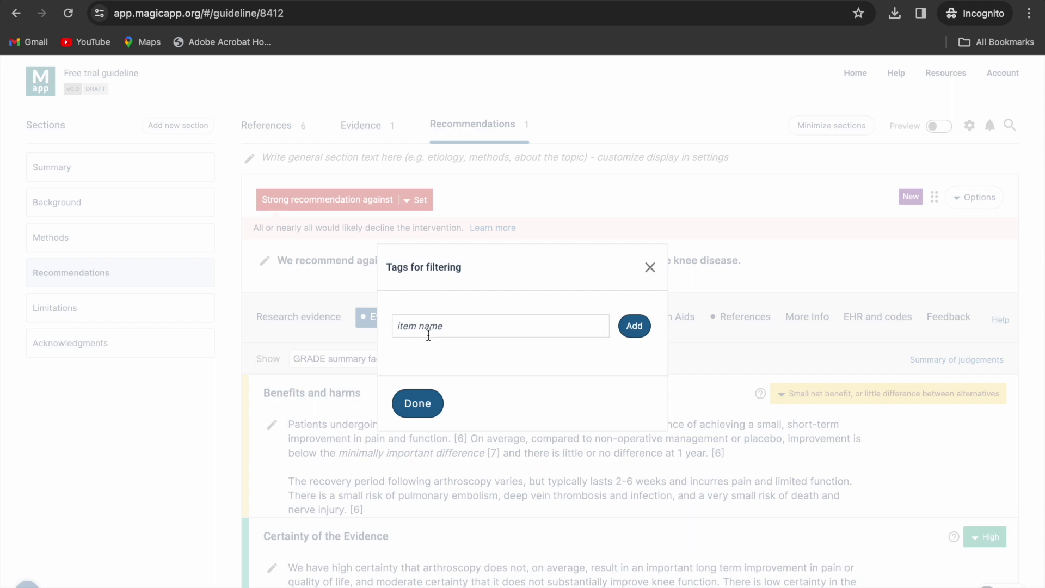
text(Surgery)
click(637, 325)
click(418, 412)
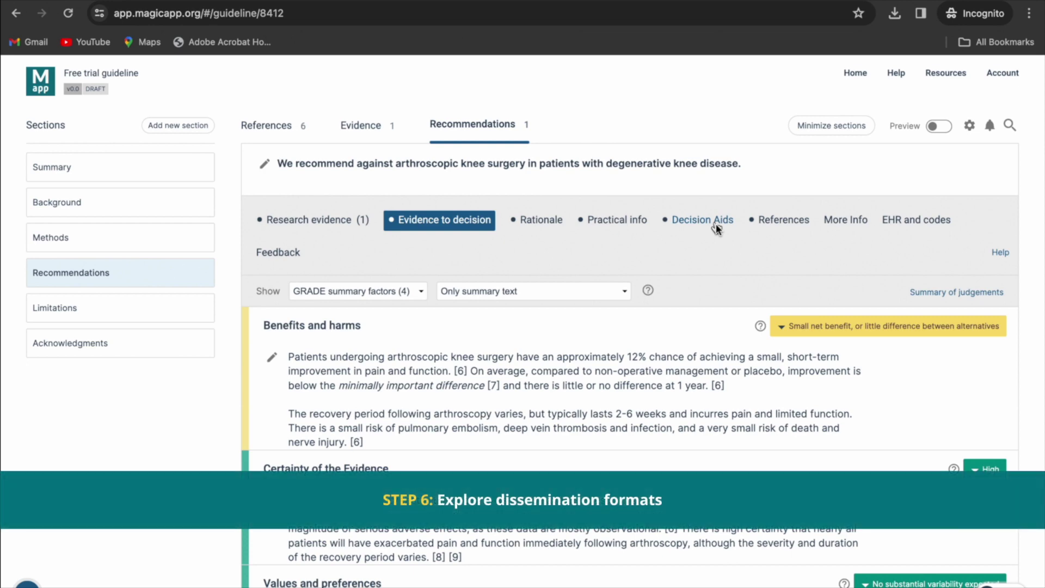
- Show the recommendation's Decision Aids and review its outcome selection without changing it
click(715, 224)
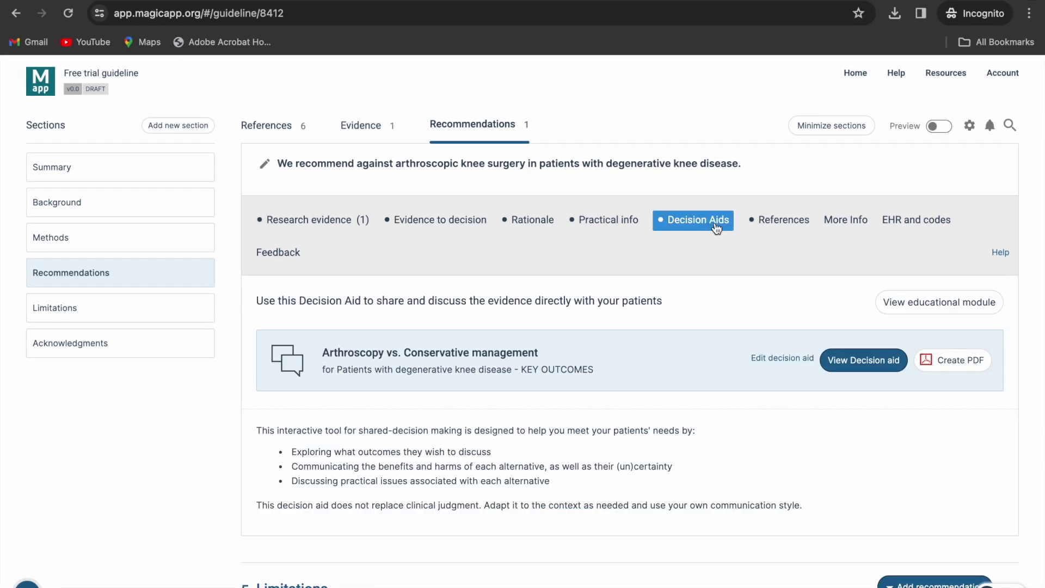
click(792, 358)
scroll(474, 341, down, 3)
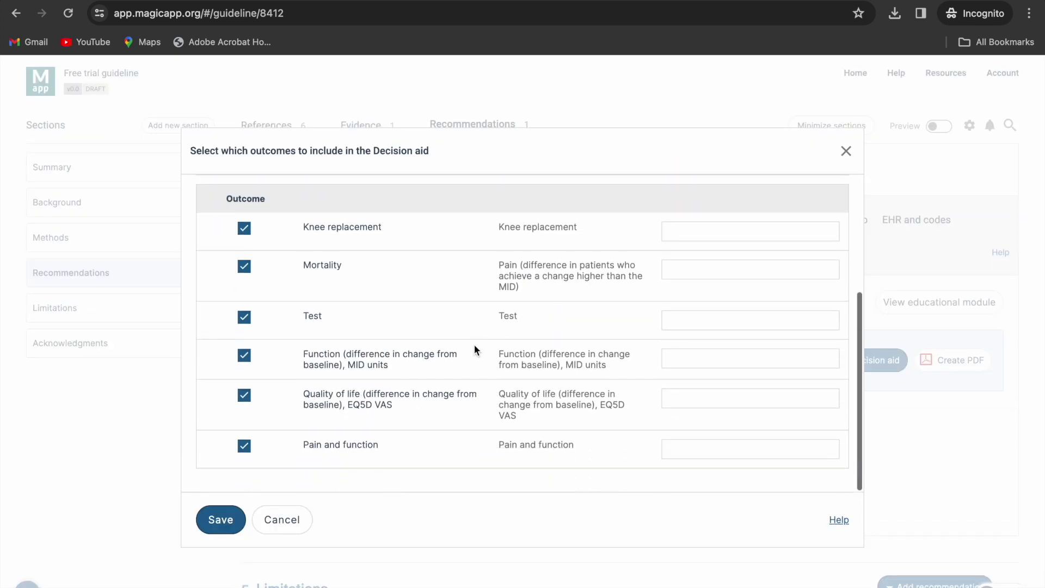
scroll(474, 350, up, 4)
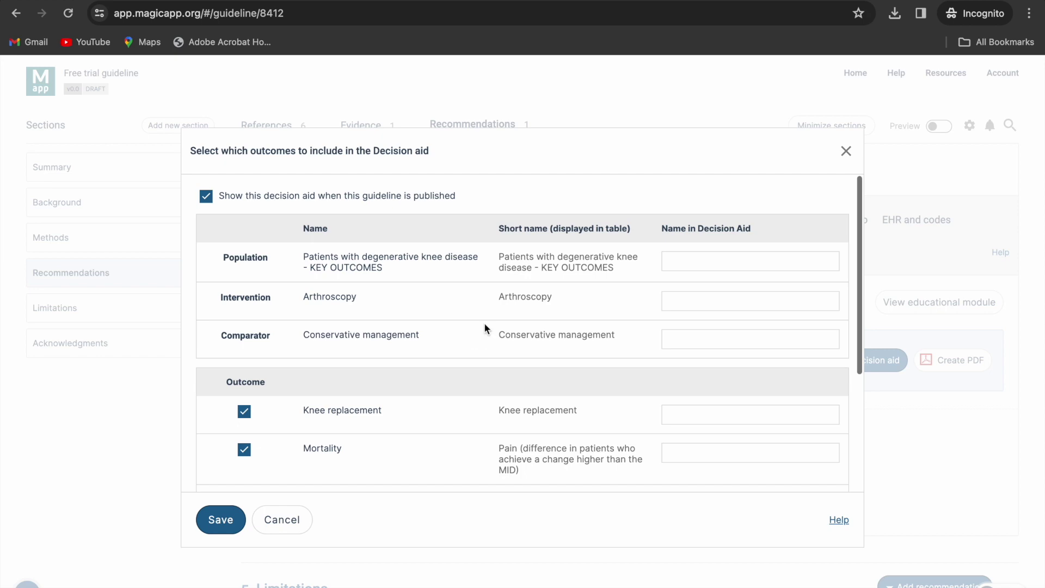
click(846, 151)
- View the Arthroscopy vs. Conservative management decision aid's Knee replacement outcome
click(841, 359)
click(278, 216)
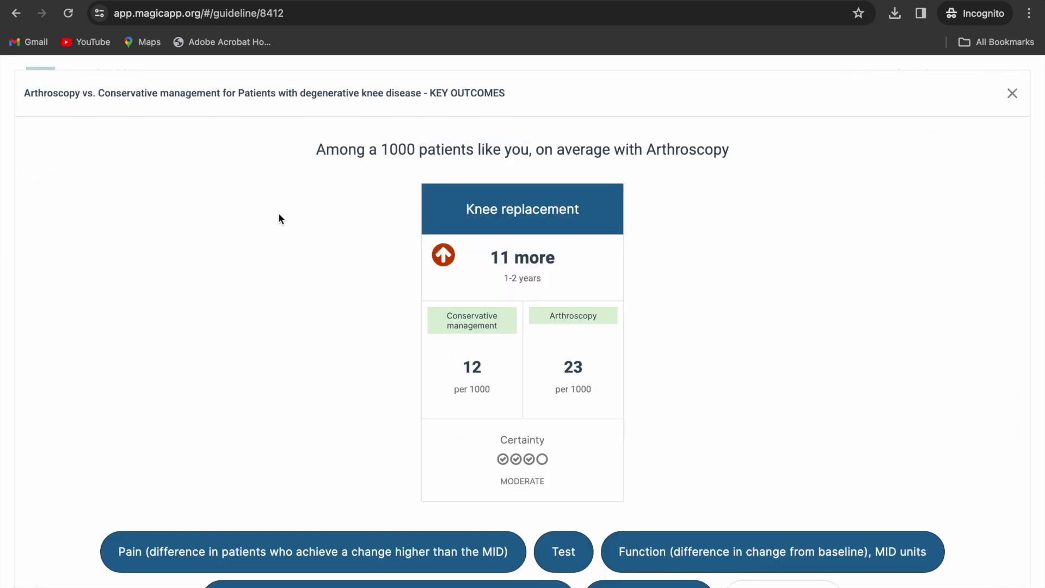
click(1014, 96)
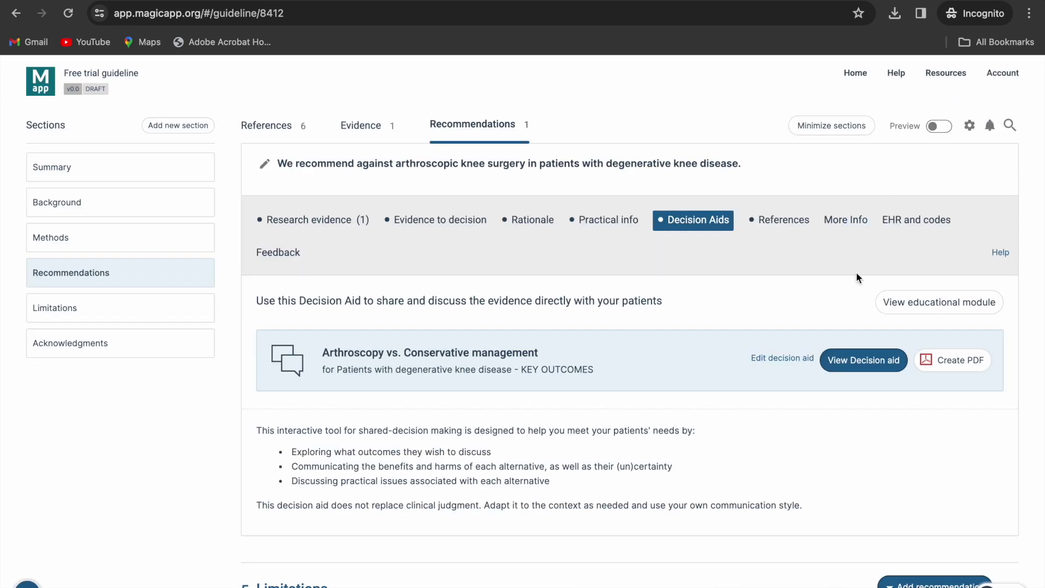
scroll(856, 275, up, 5)
click(970, 291)
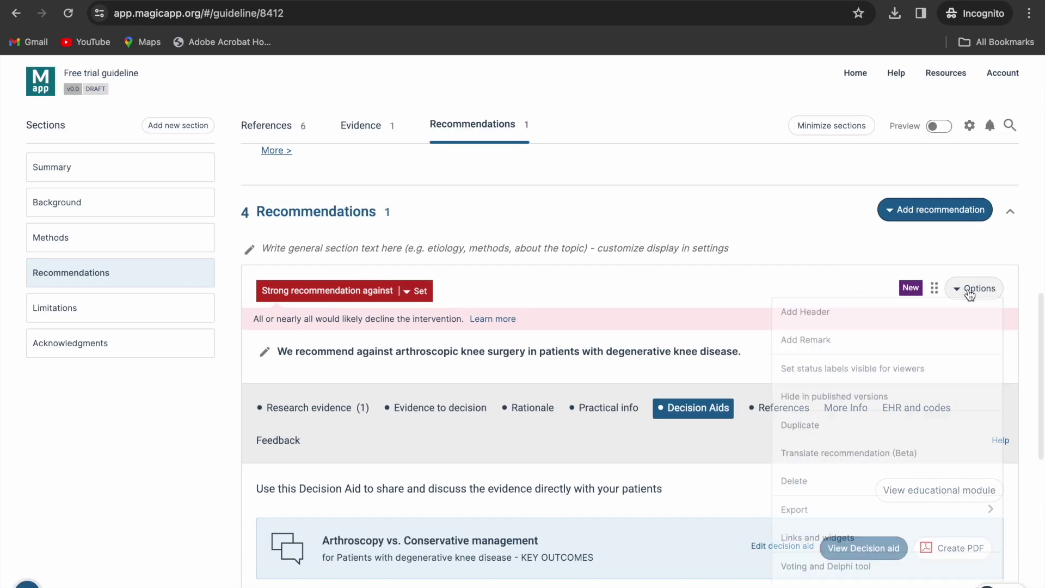
scroll(892, 488, down, 2)
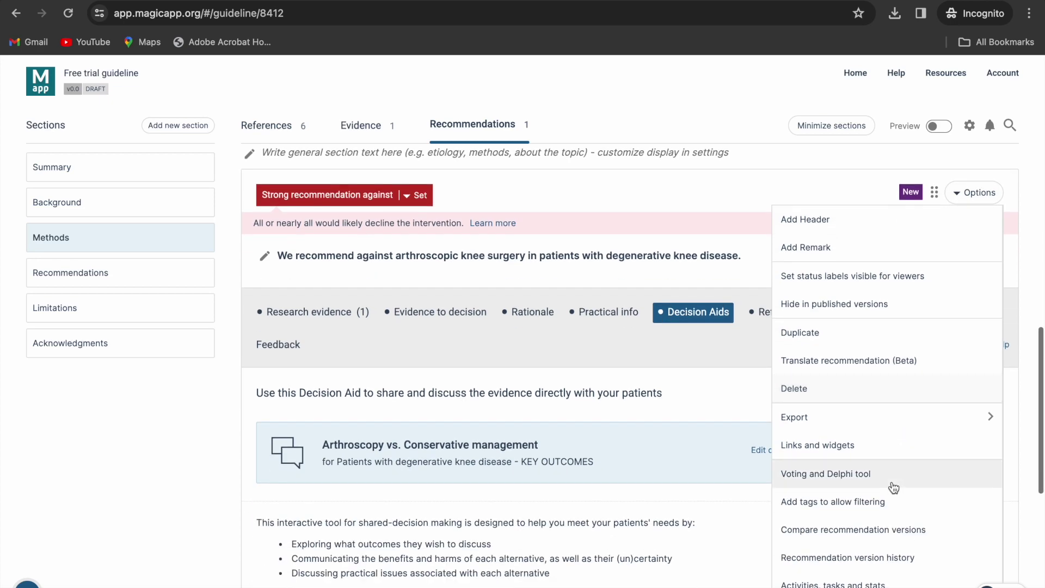
click(848, 455)
scroll(344, 451, down, 8)
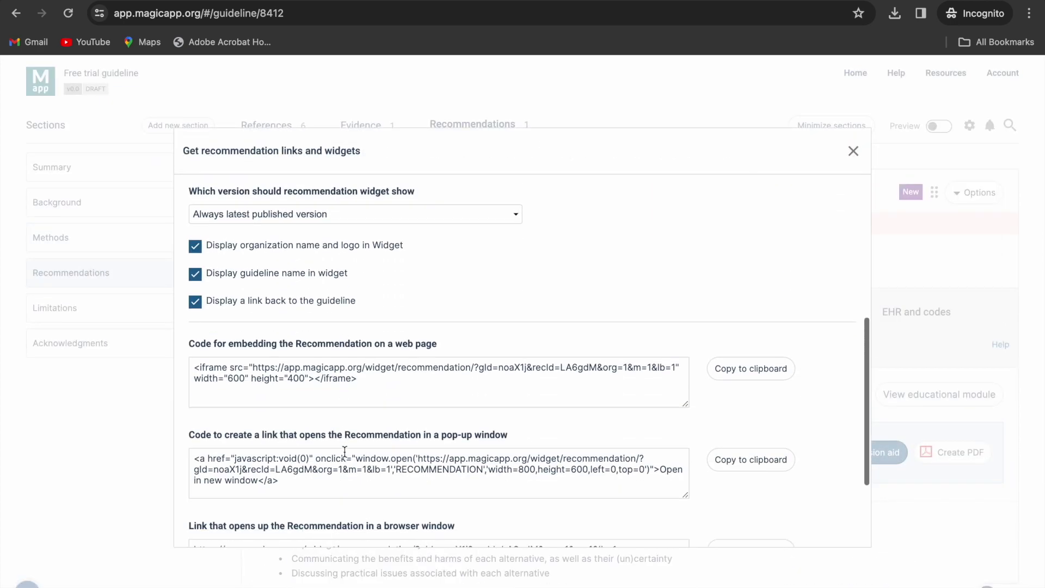
click(270, 507)
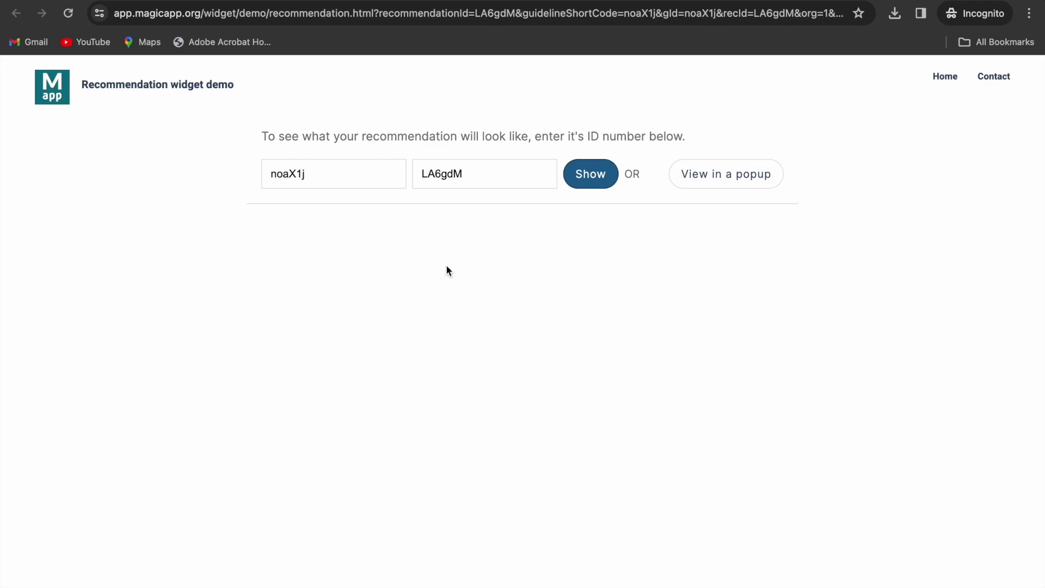
click(581, 181)
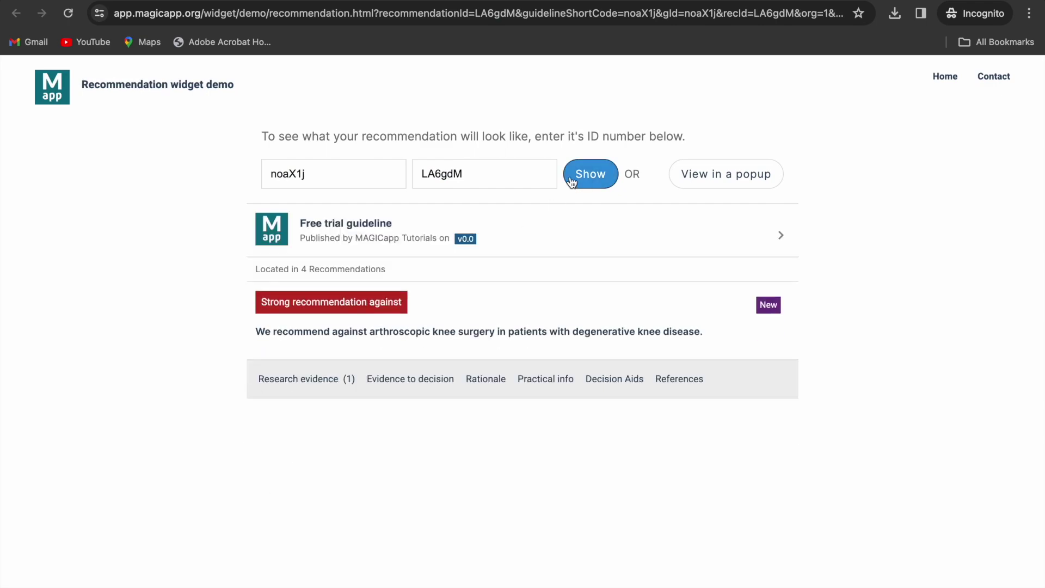
click(384, 381)
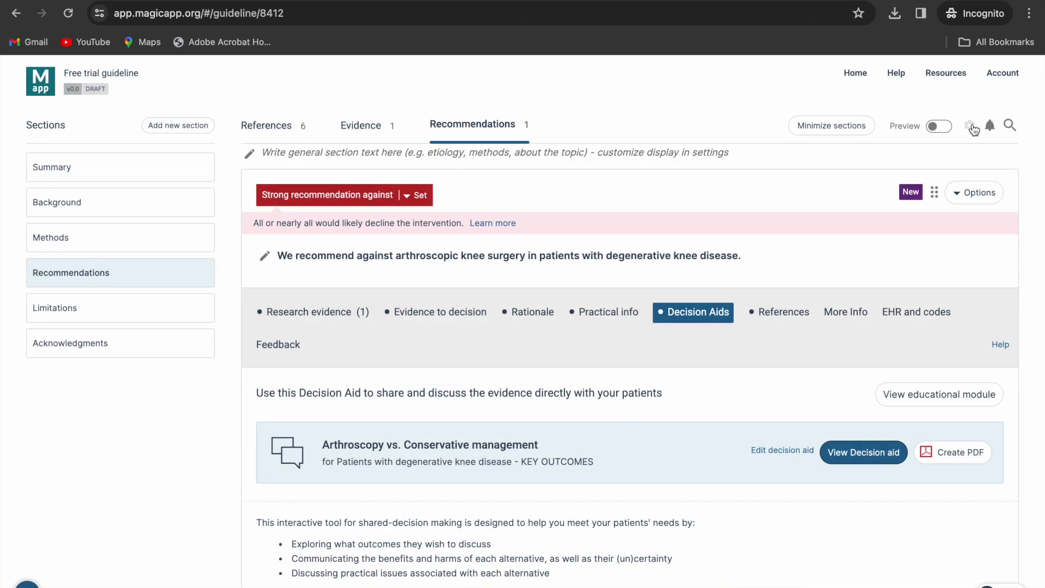
- Start a guideline PDF using the M app logo from the Desktop as its cover image
click(972, 128)
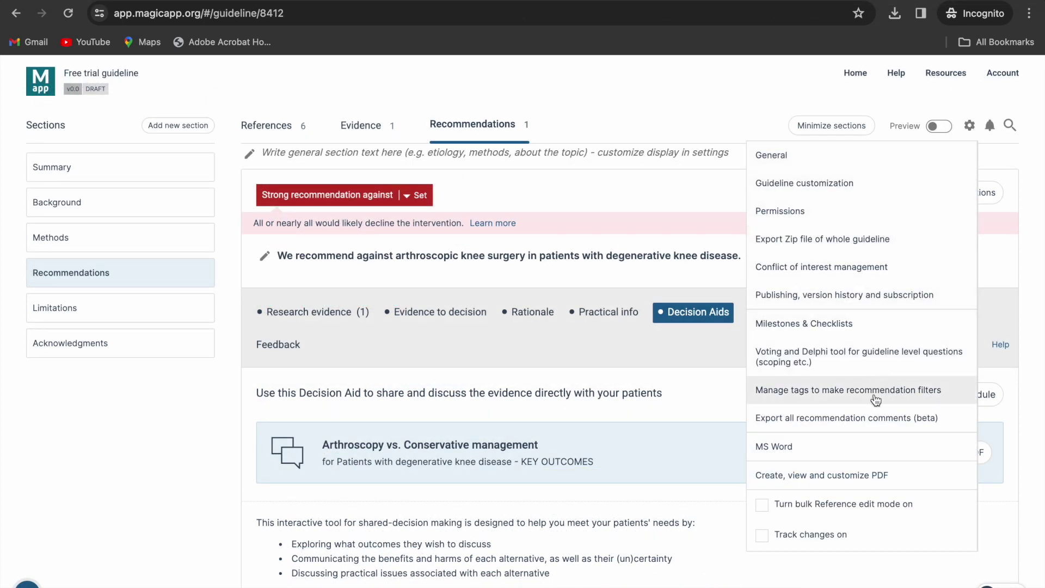
click(820, 479)
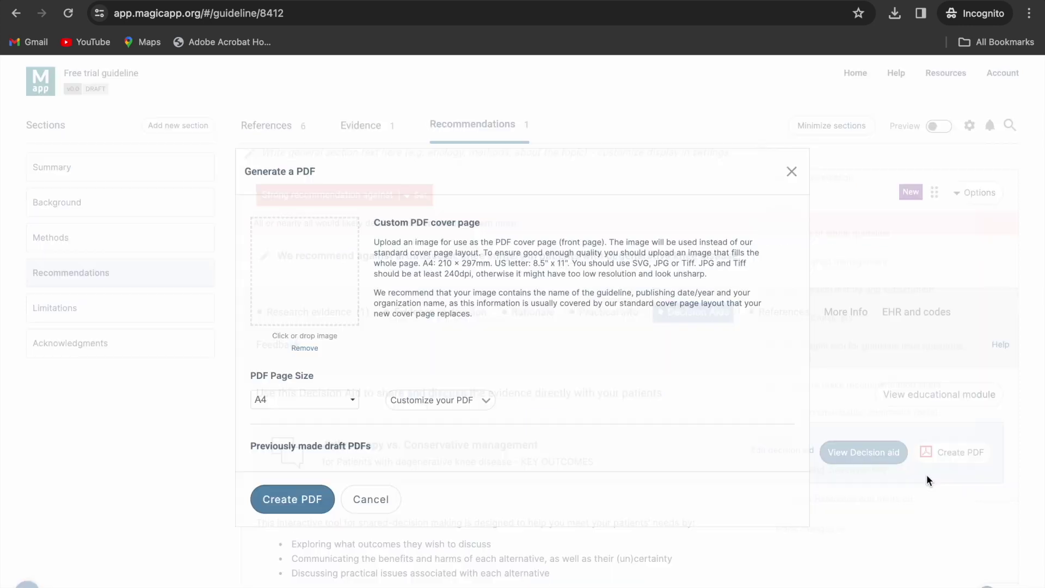
click(309, 293)
click(289, 207)
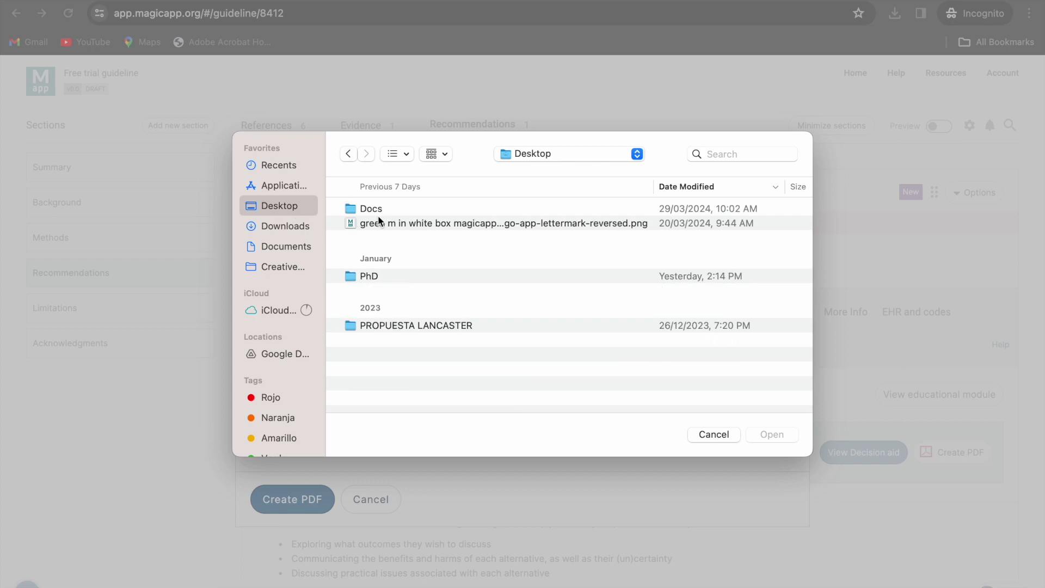
click(383, 225)
click(771, 434)
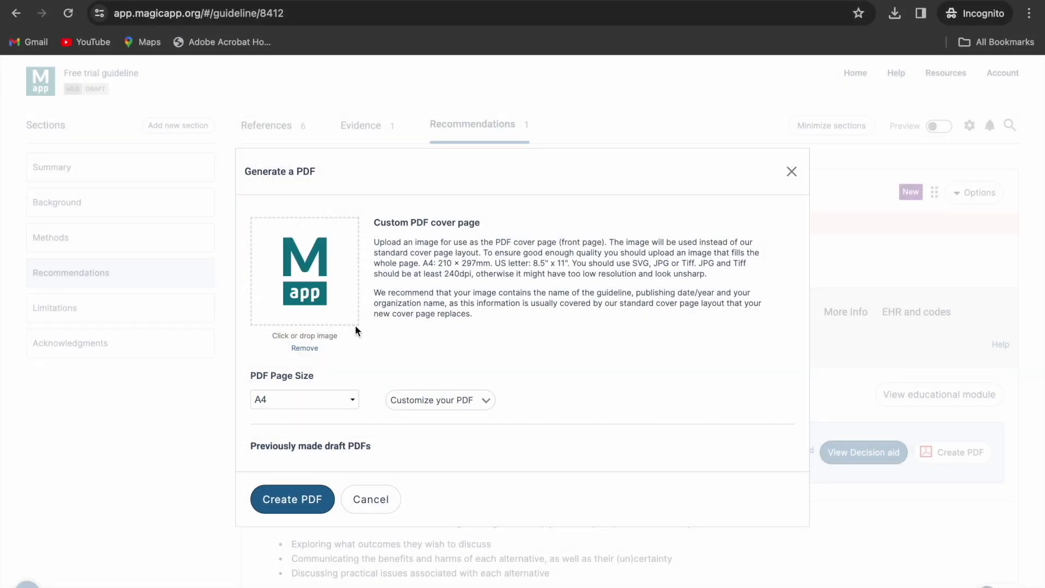
- Review the Customize your PDF options, then request the A4 PDF and acknowledge the confirmation
click(426, 402)
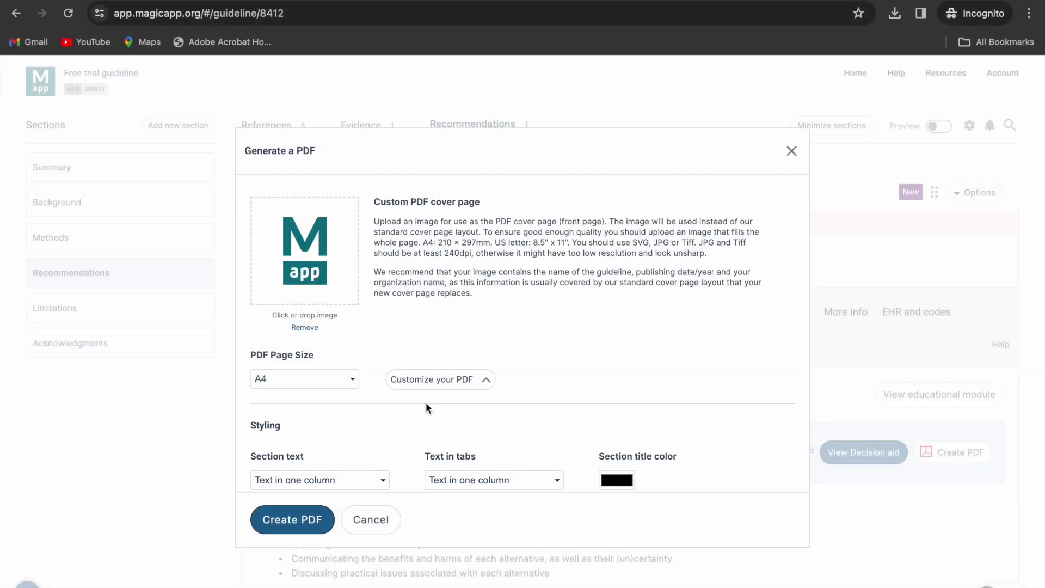
scroll(425, 401, down, 3)
scroll(425, 402, down, 4)
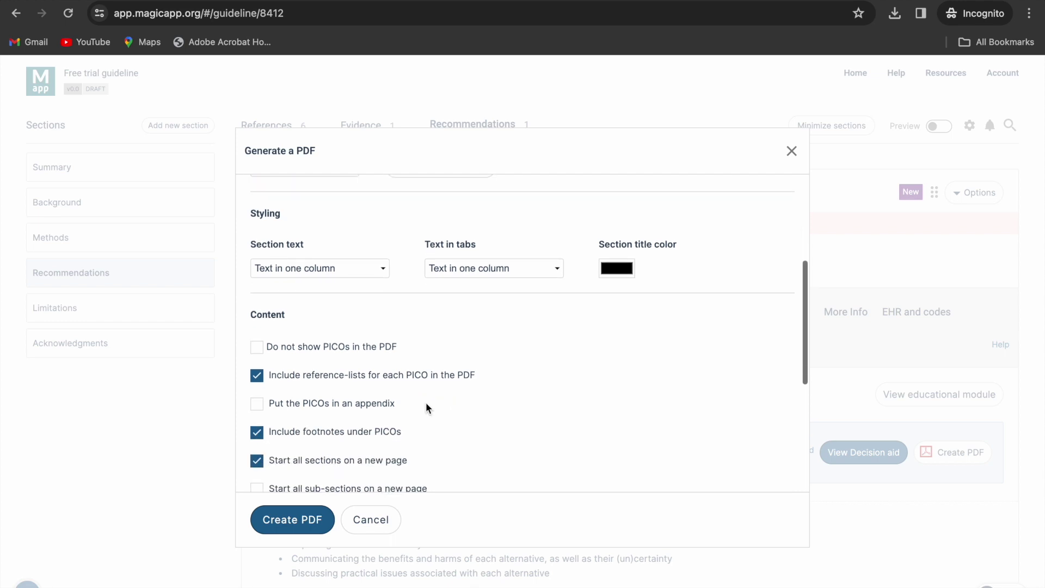
scroll(425, 403, down, 3)
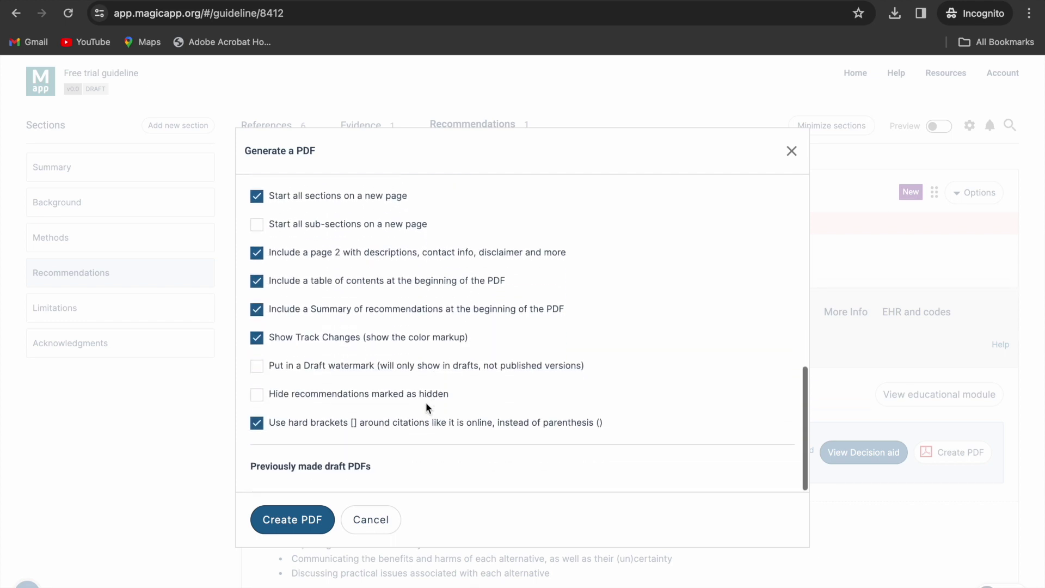
click(318, 519)
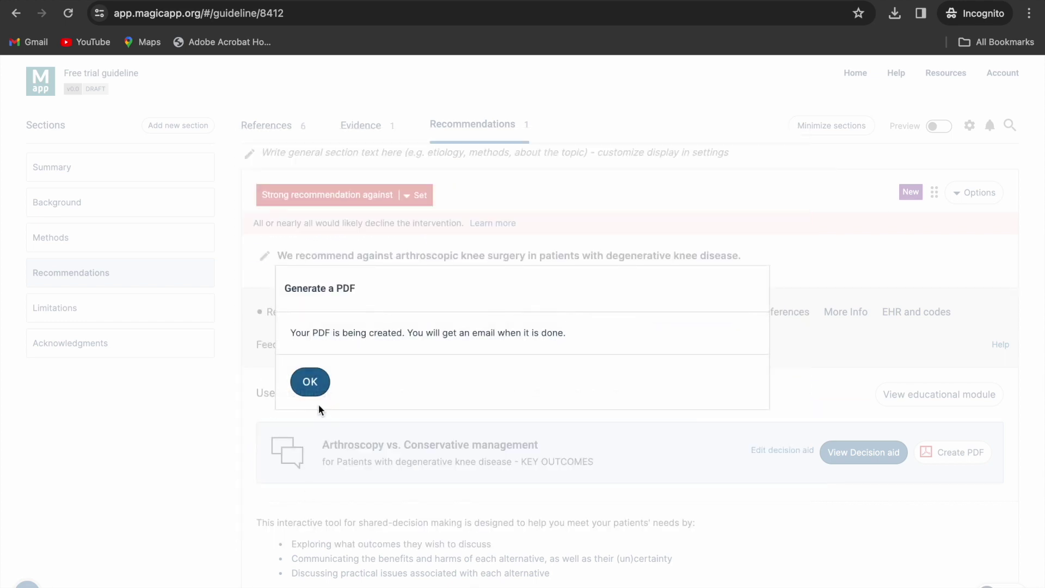
click(316, 388)
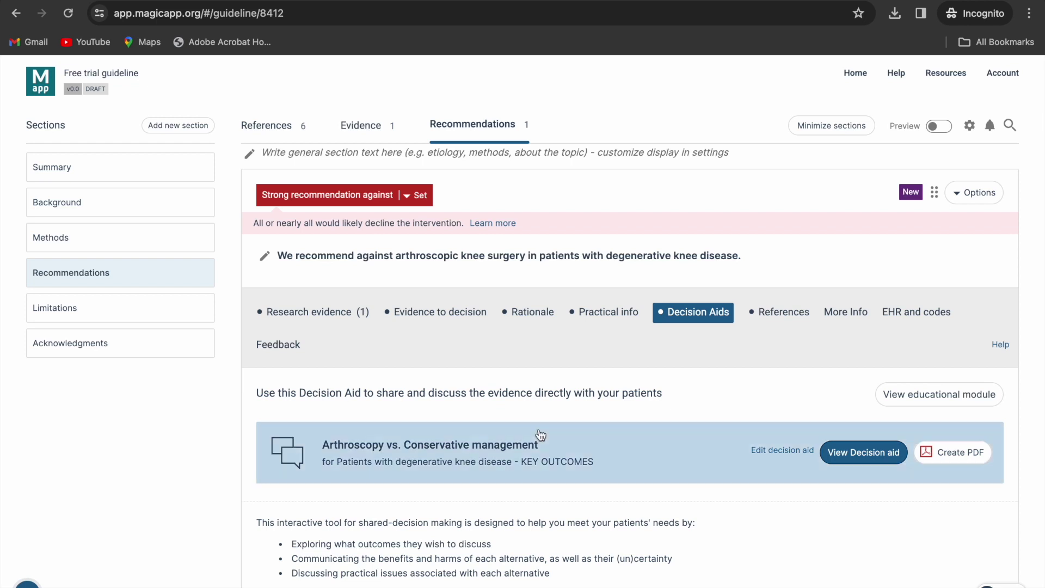
scroll(538, 433, down, 5)
scroll(540, 433, down, 1)
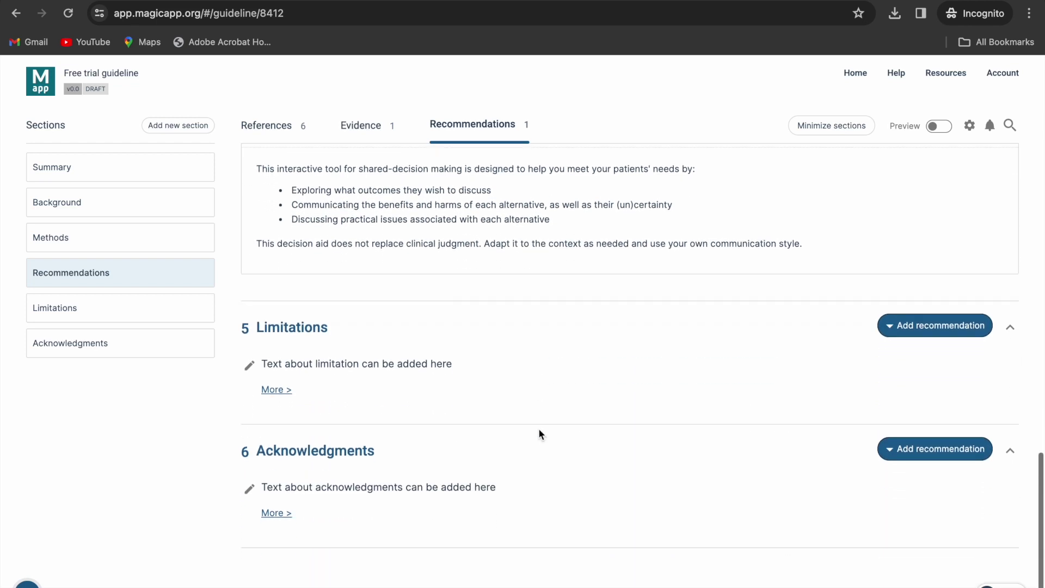
scroll(540, 434, up, 7)
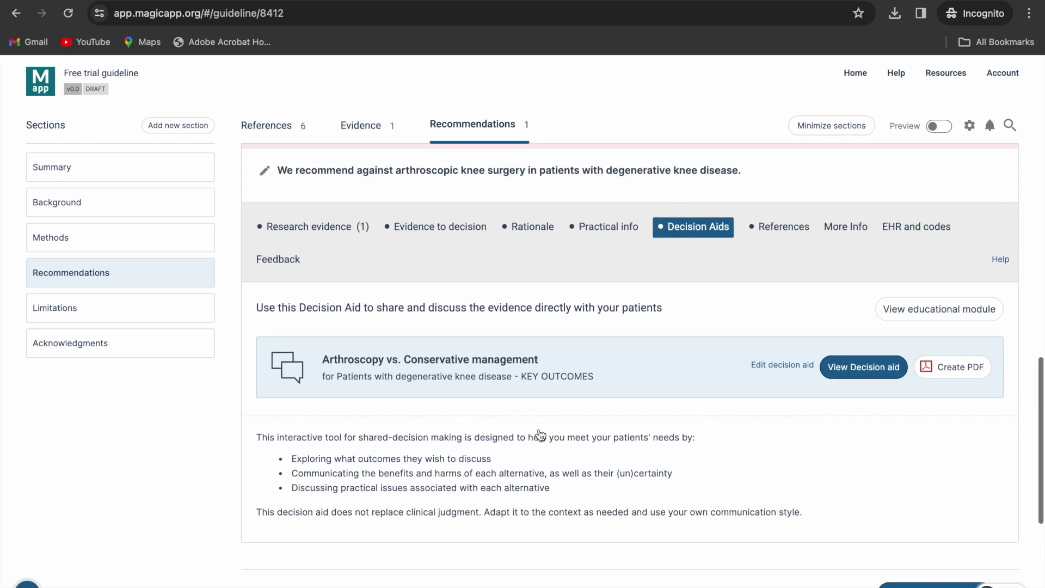